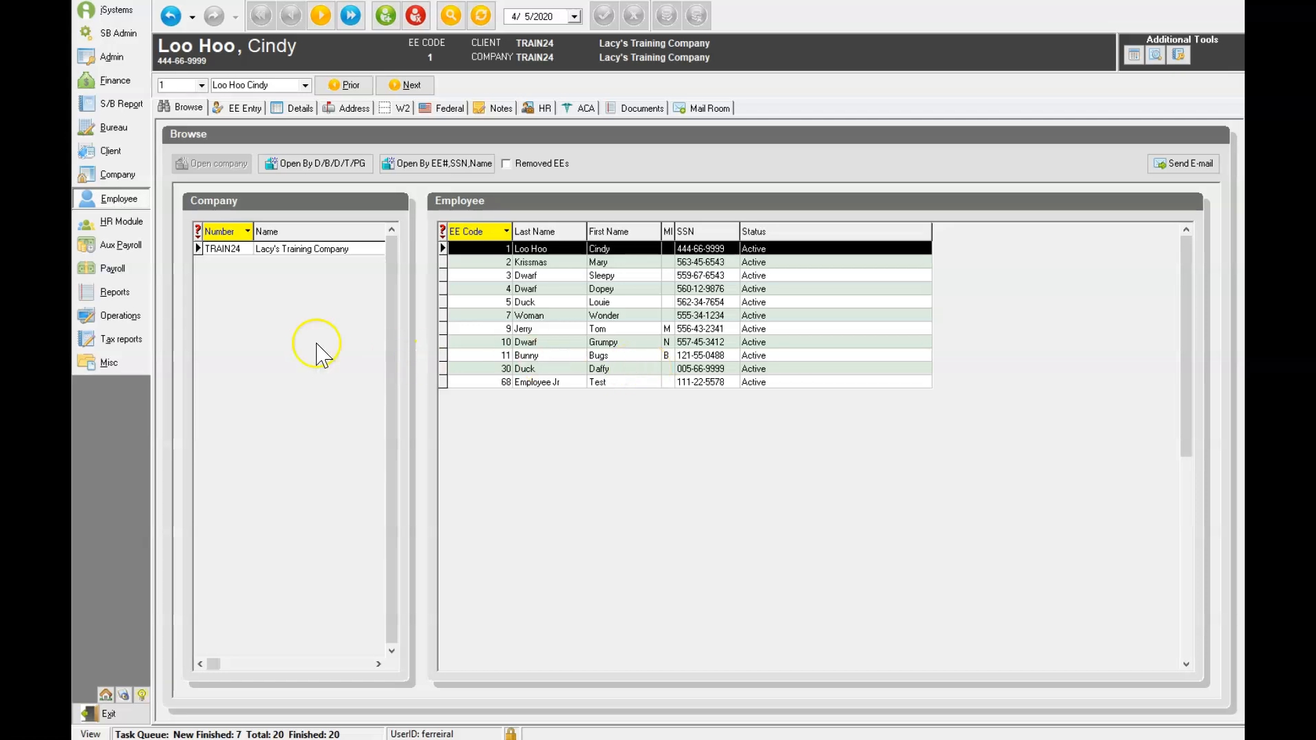
Open the Time Off Accrual details for employee 30
{"action": "left_click", "coordinate": [120, 201]}
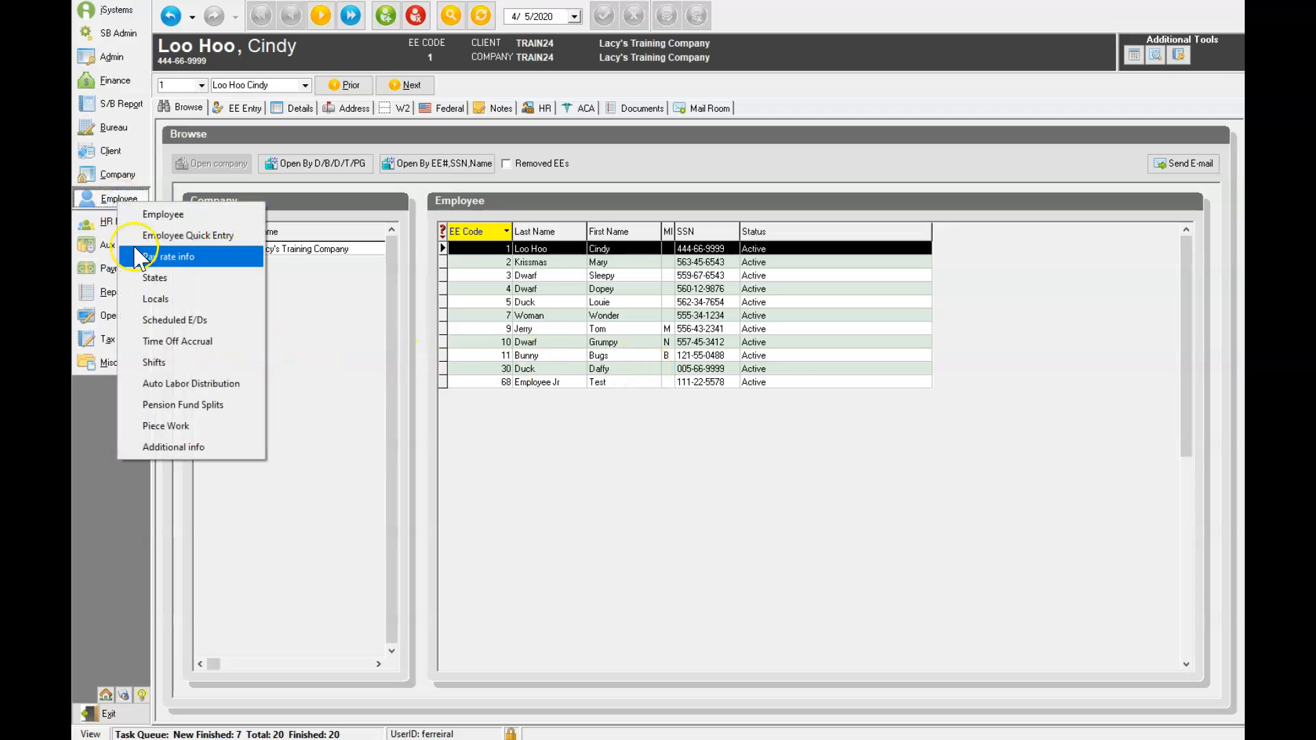
{"action": "left_click", "coordinate": [168, 342]}
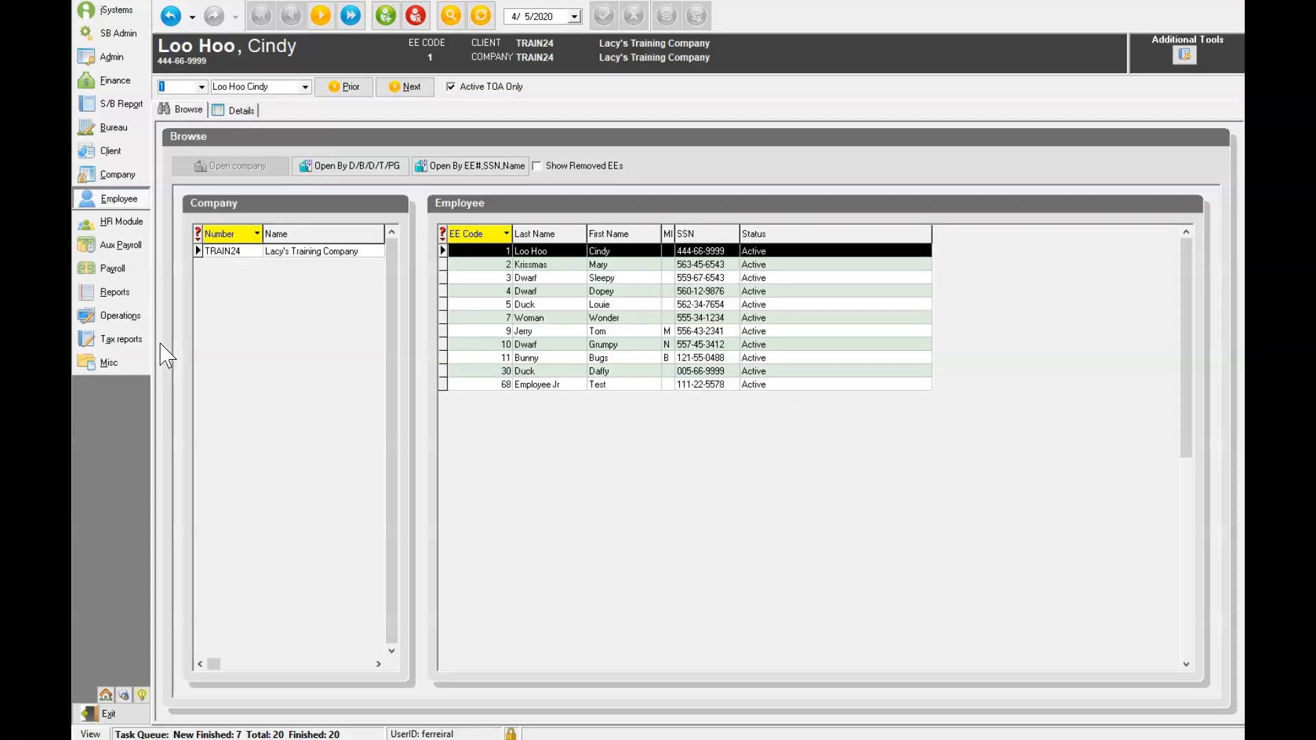
{"action": "left_click", "coordinate": [556, 372]}
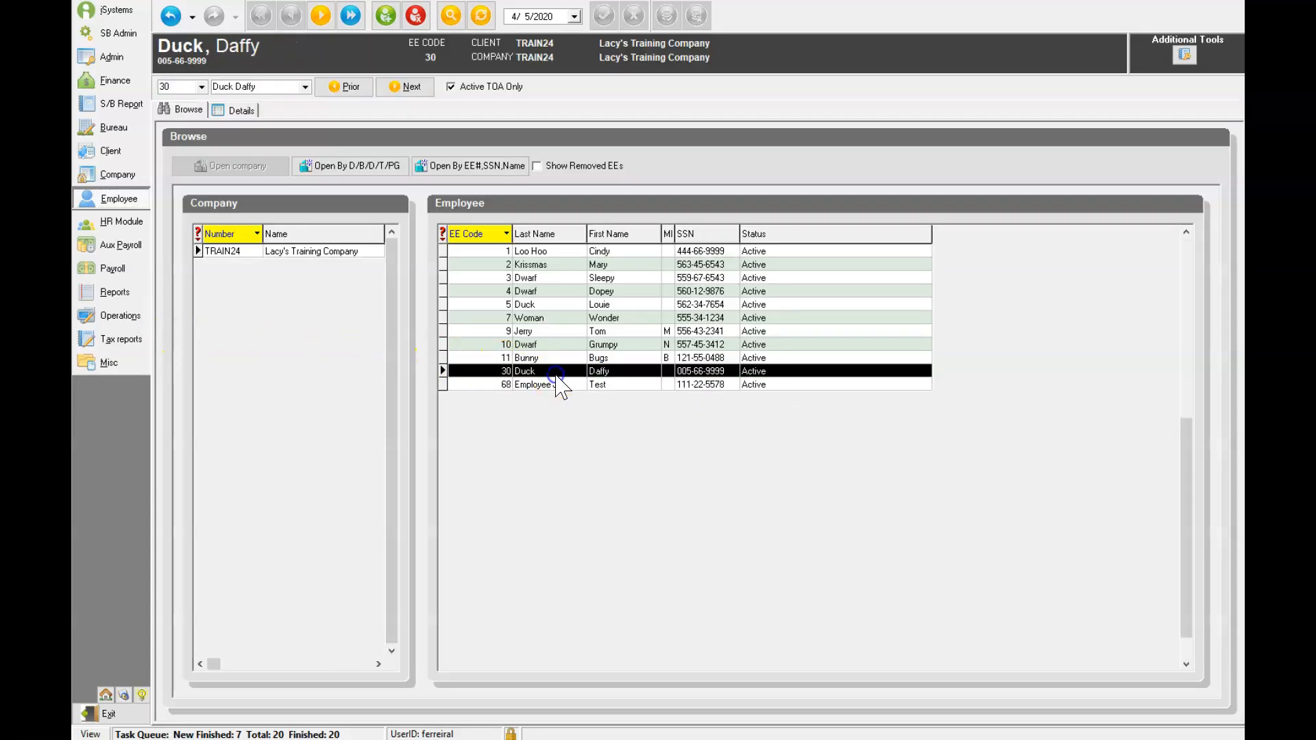
{"action": "left_click", "coordinate": [241, 111]}
Add an FFCRA Sick Plan time-off record with a current accrued value of 80 and the reason FFCRA
{"action": "left_click", "coordinate": [385, 16]}
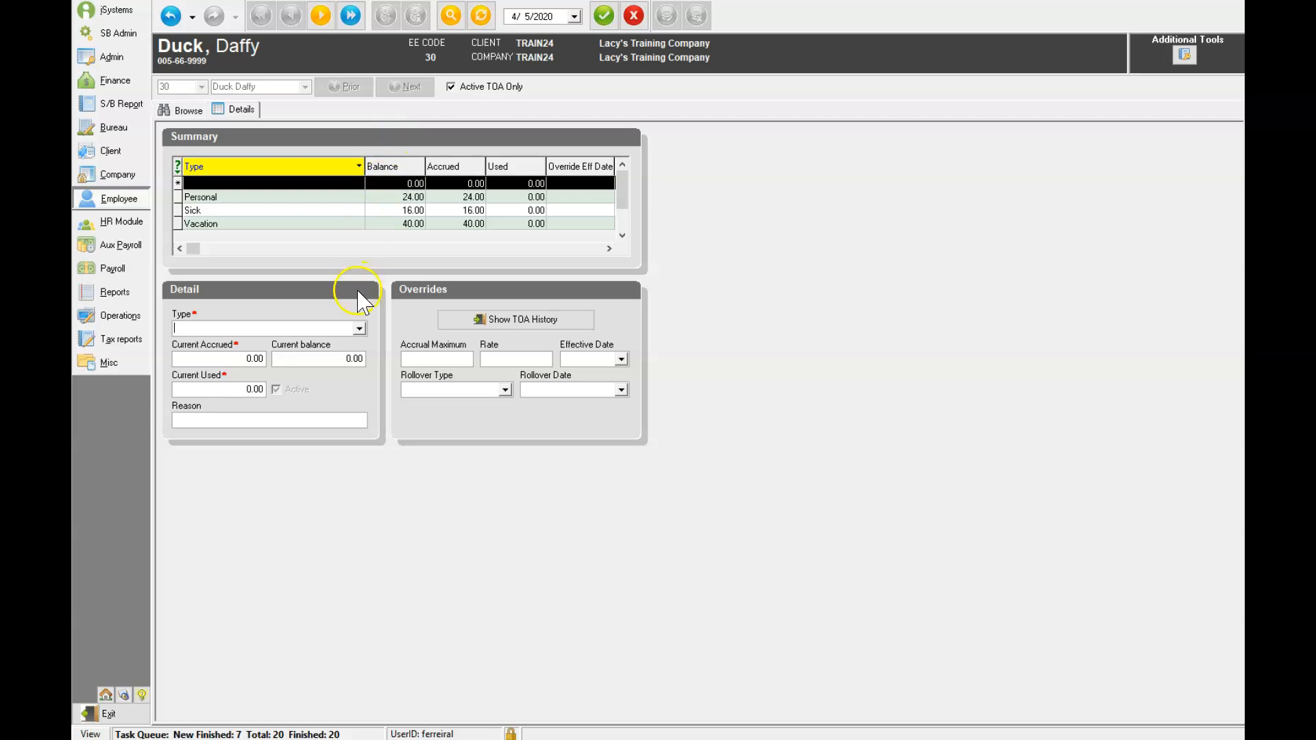
{"action": "left_click", "coordinate": [360, 328]}
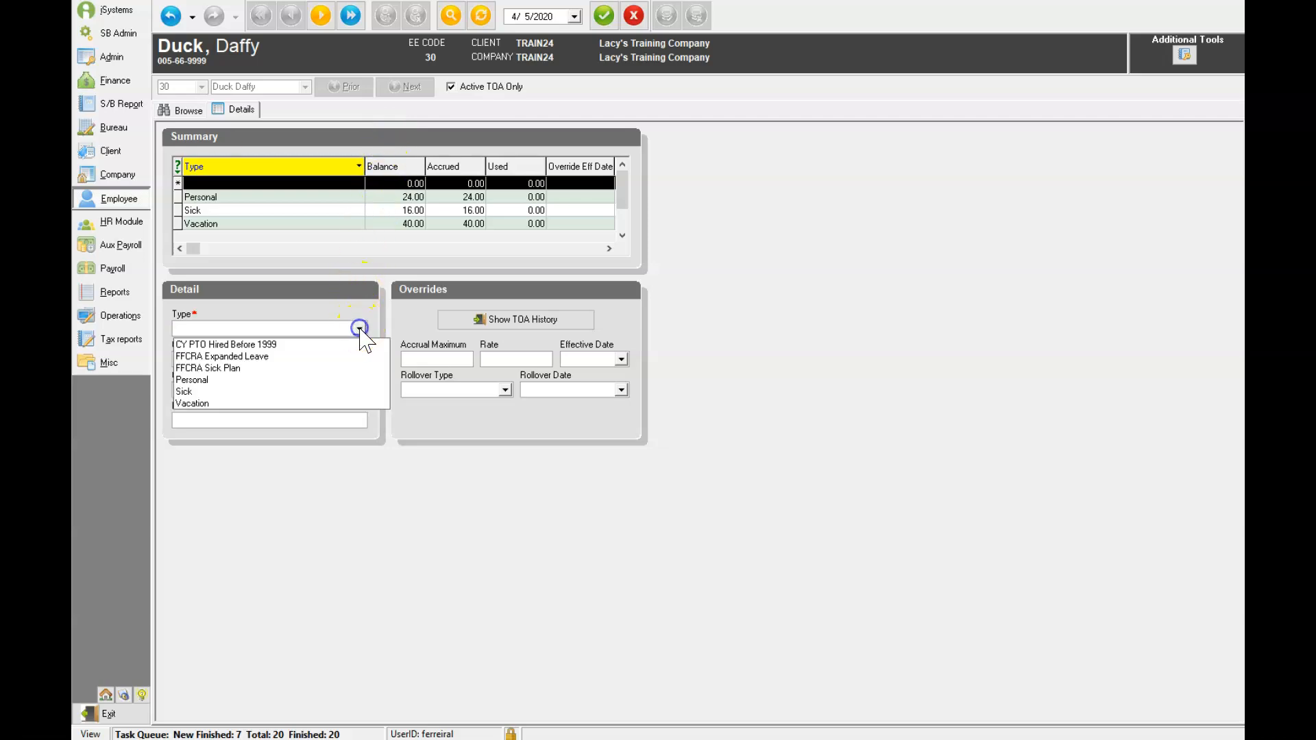
{"action": "left_click", "coordinate": [225, 369]}
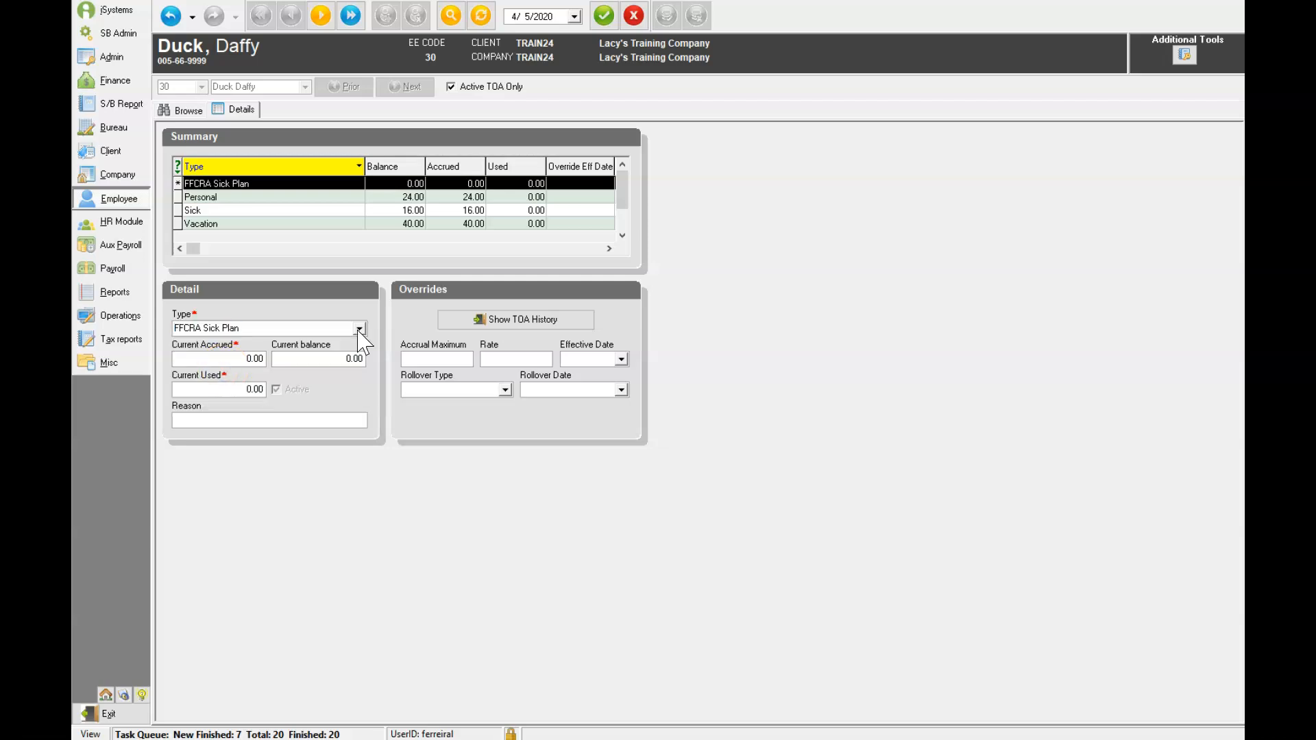
{"action": "left_click", "coordinate": [236, 358]}
{"action": "left_click", "coordinate": [203, 420]}
{"action": "type", "text": "FFCRA"}
Set the FFCRA Sick Plan's override effective date to 4/1/2020 and save and commit the record
{"action": "left_click", "coordinate": [573, 358]}
{"action": "left_click", "coordinate": [620, 358]}
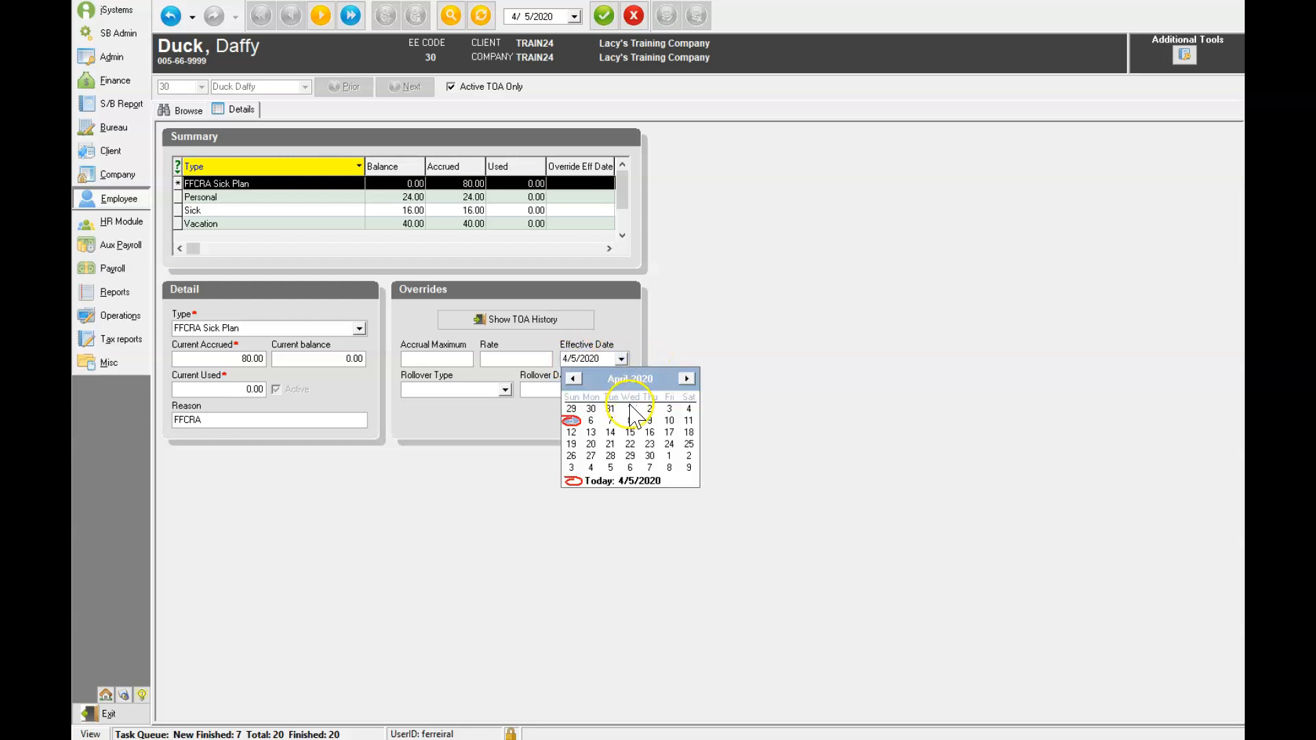
{"action": "left_click", "coordinate": [630, 408]}
{"action": "left_click", "coordinate": [604, 15]}
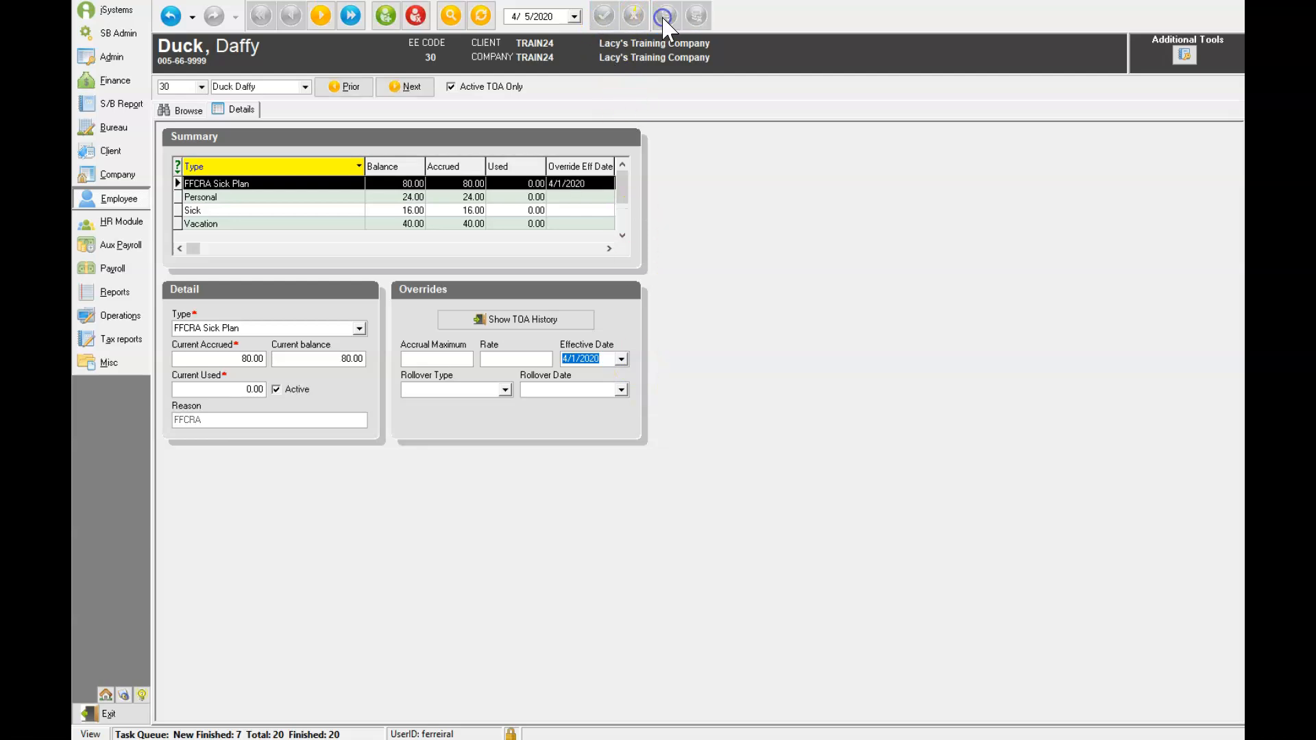
{"action": "left_click", "coordinate": [667, 15]}
Add an FFCRA Expanded Leave time-off record with a current accrued value of 400, keeping FFCRA as the reason
{"action": "left_click", "coordinate": [386, 15]}
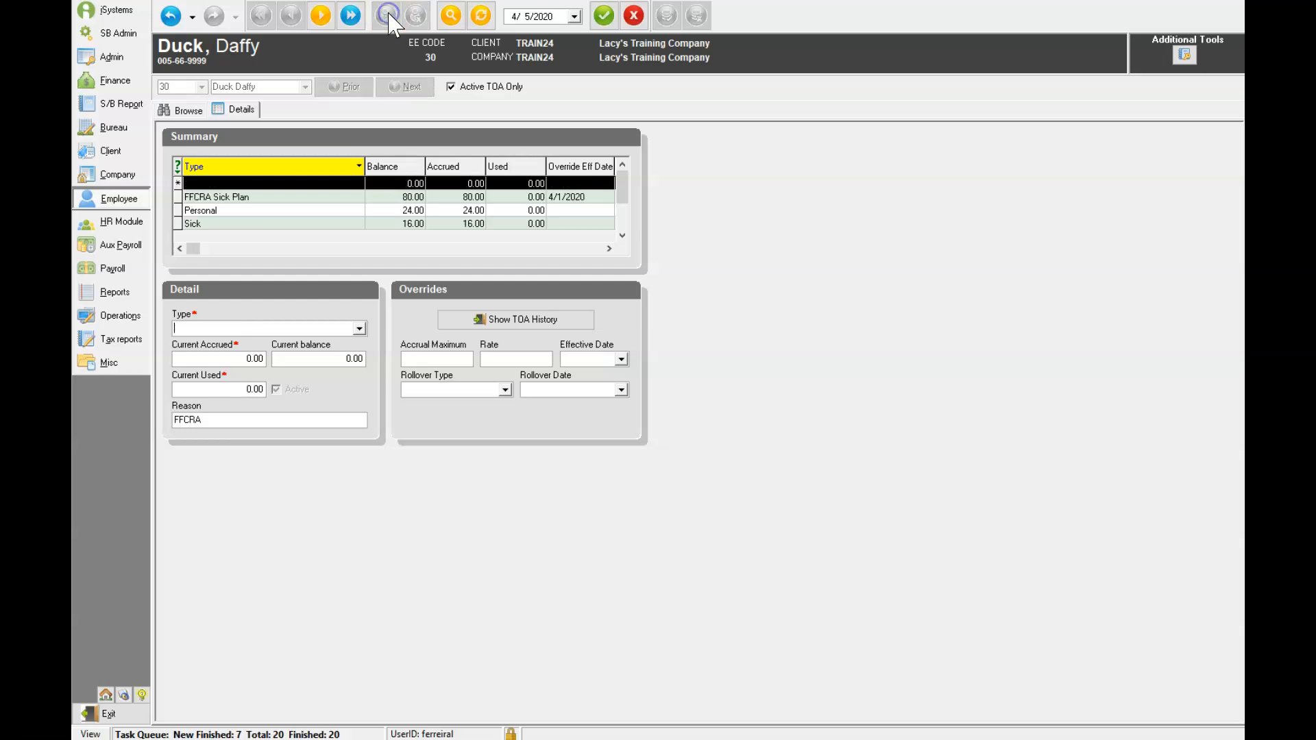
{"action": "left_click", "coordinate": [358, 329]}
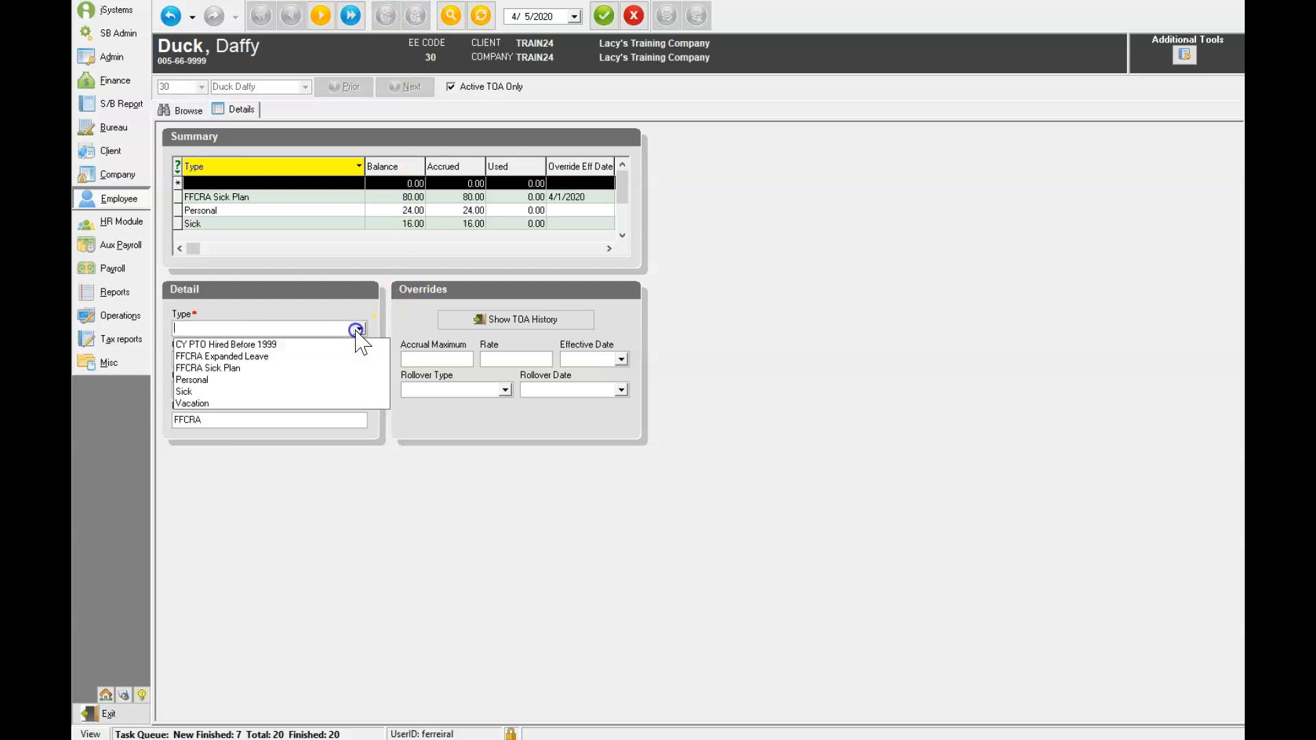
{"action": "left_click", "coordinate": [255, 357]}
{"action": "left_click", "coordinate": [253, 358]}
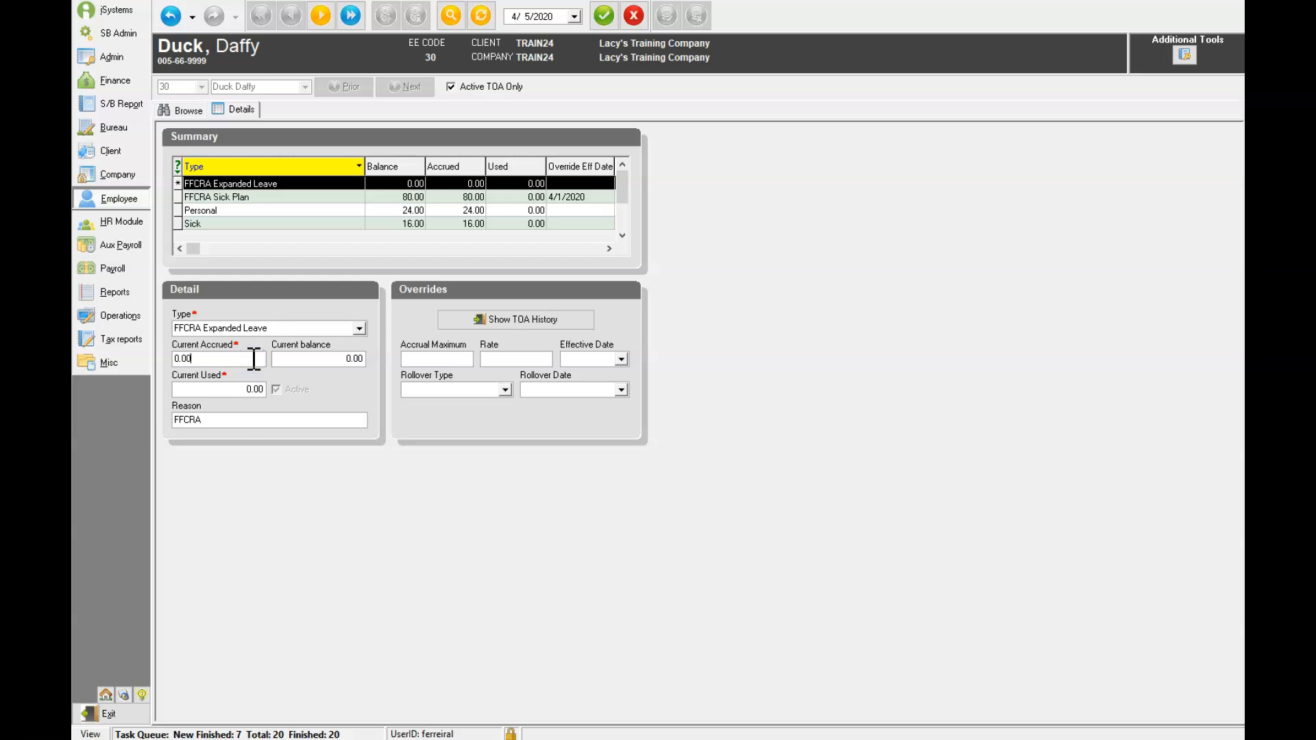
{"action": "left_click", "coordinate": [244, 360]}
{"action": "left_click_drag", "start_coordinate": [243, 360], "coordinate": [157, 355]}
{"action": "type", "text": "400"}
{"action": "left_click", "coordinate": [209, 423]}
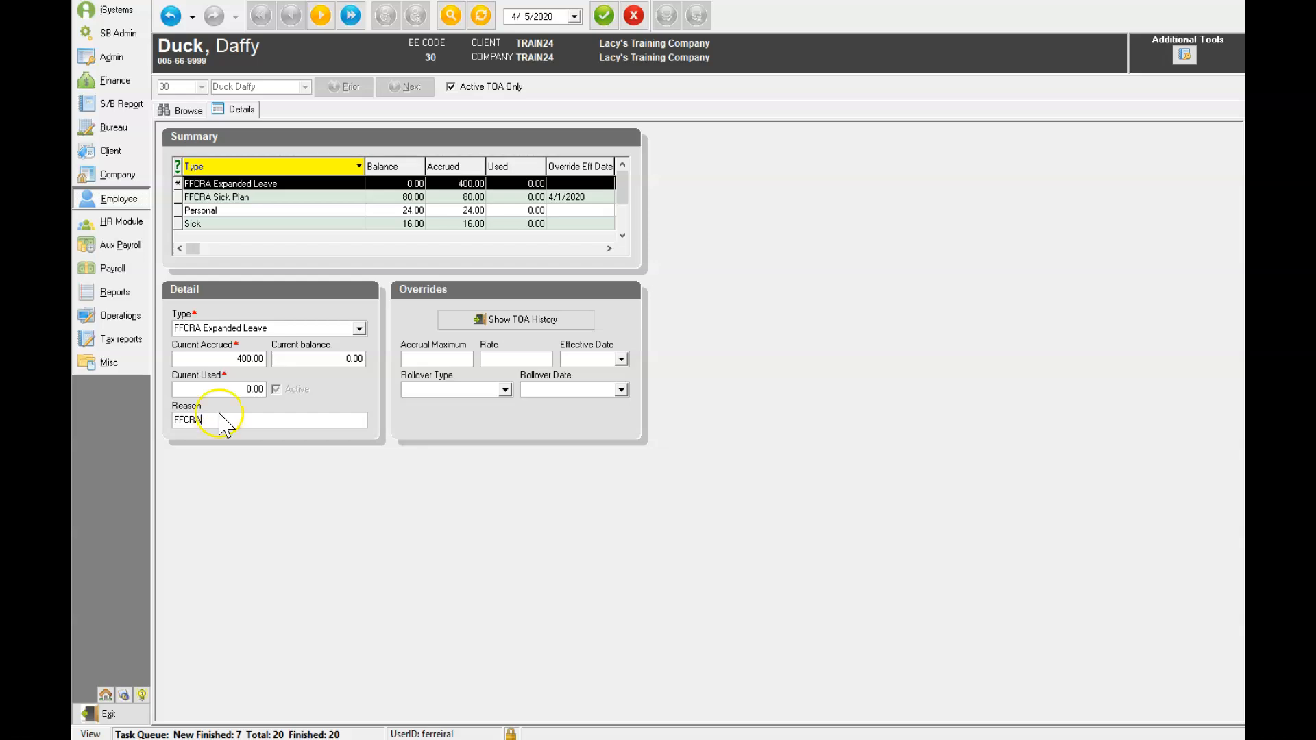
Set the FFCRA Expanded Leave's override effective date to 4/17/2020 and save and commit the record
{"action": "left_click", "coordinate": [622, 360]}
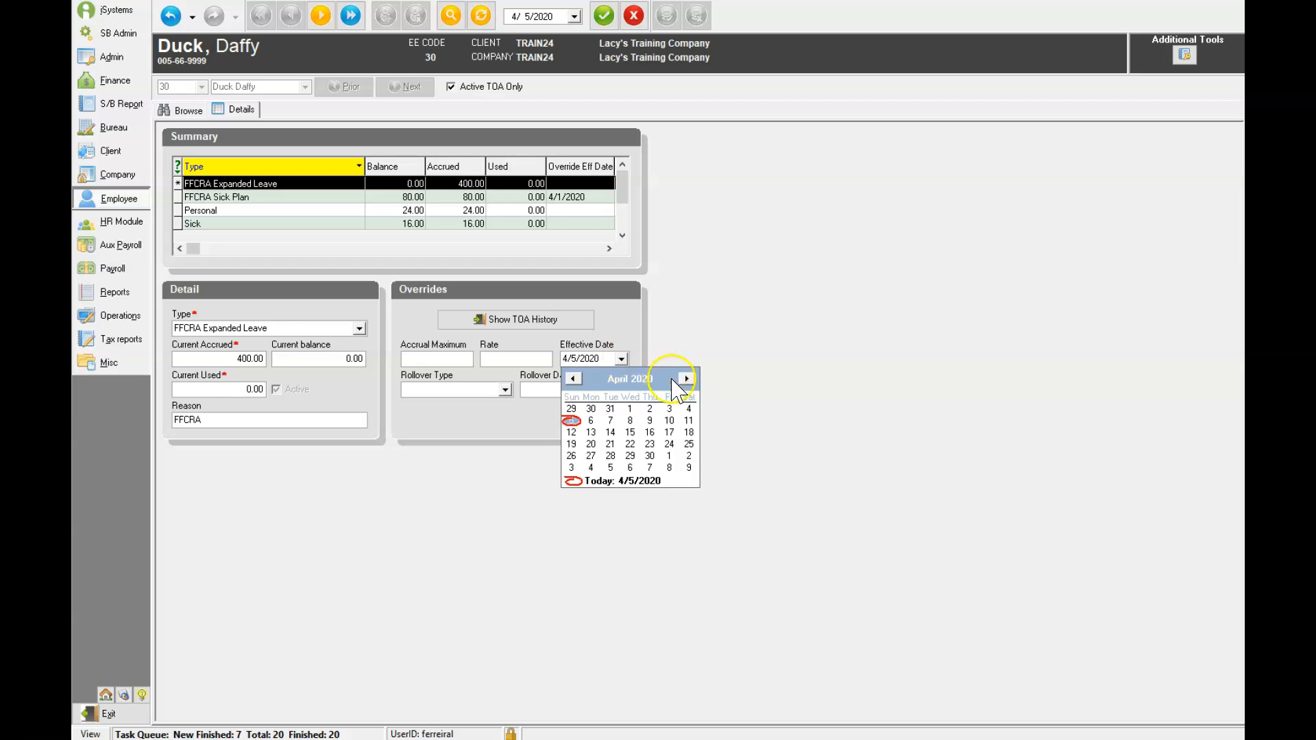
{"action": "left_click", "coordinate": [669, 431]}
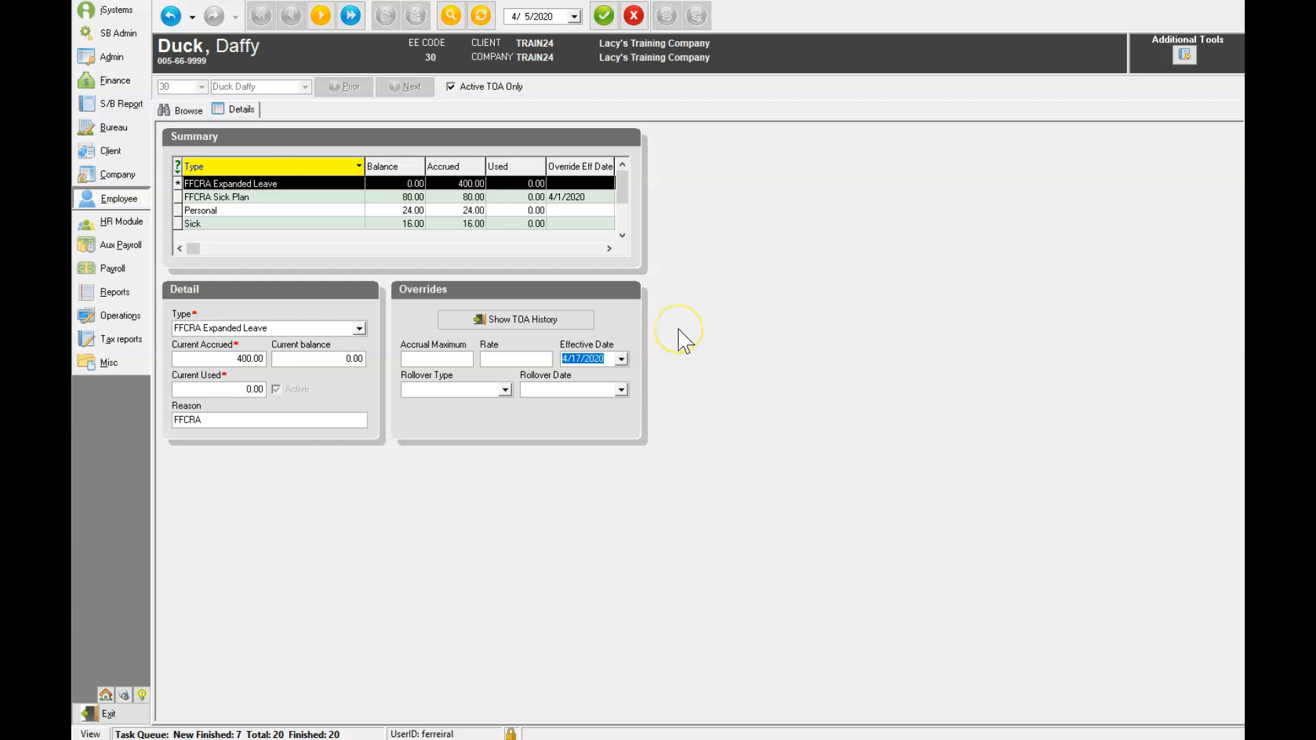
{"action": "left_click", "coordinate": [603, 16]}
{"action": "left_click", "coordinate": [666, 16]}
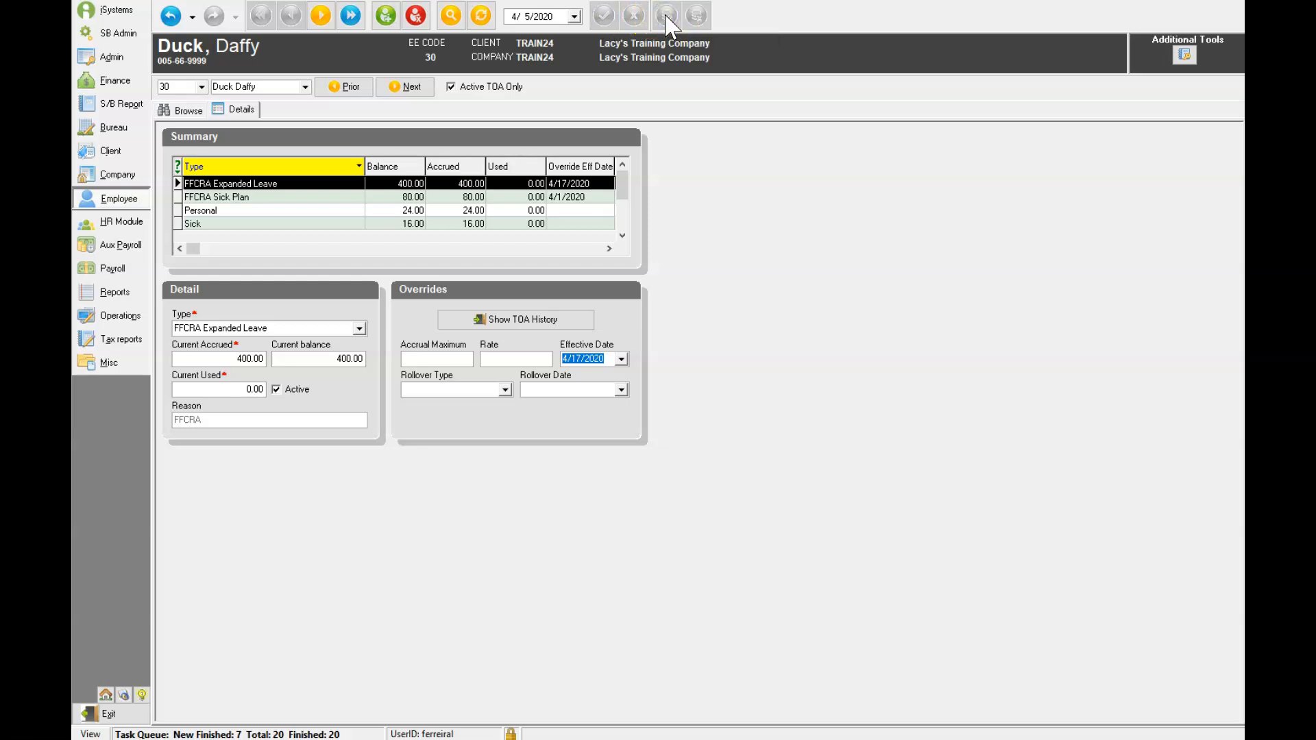
Open the Scheduled E/Ds for employee 30
{"action": "left_click", "coordinate": [186, 111]}
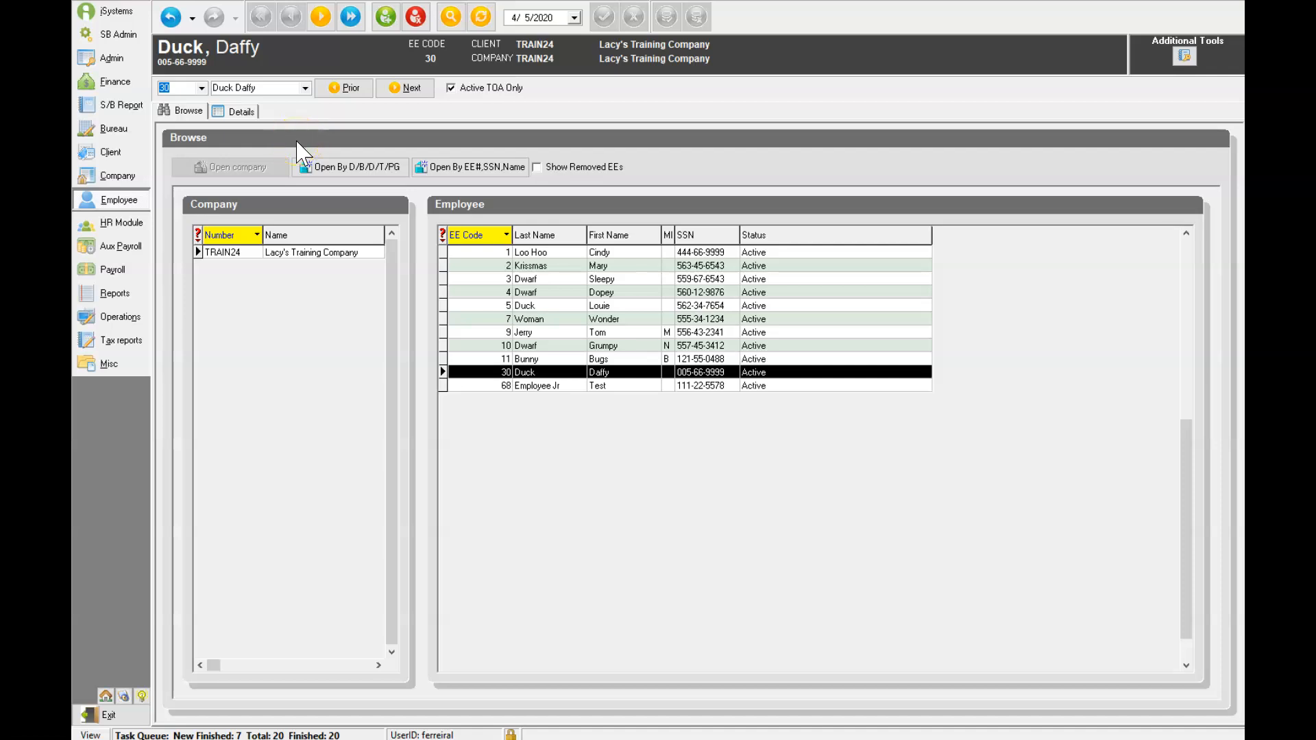
{"action": "left_click", "coordinate": [103, 199]}
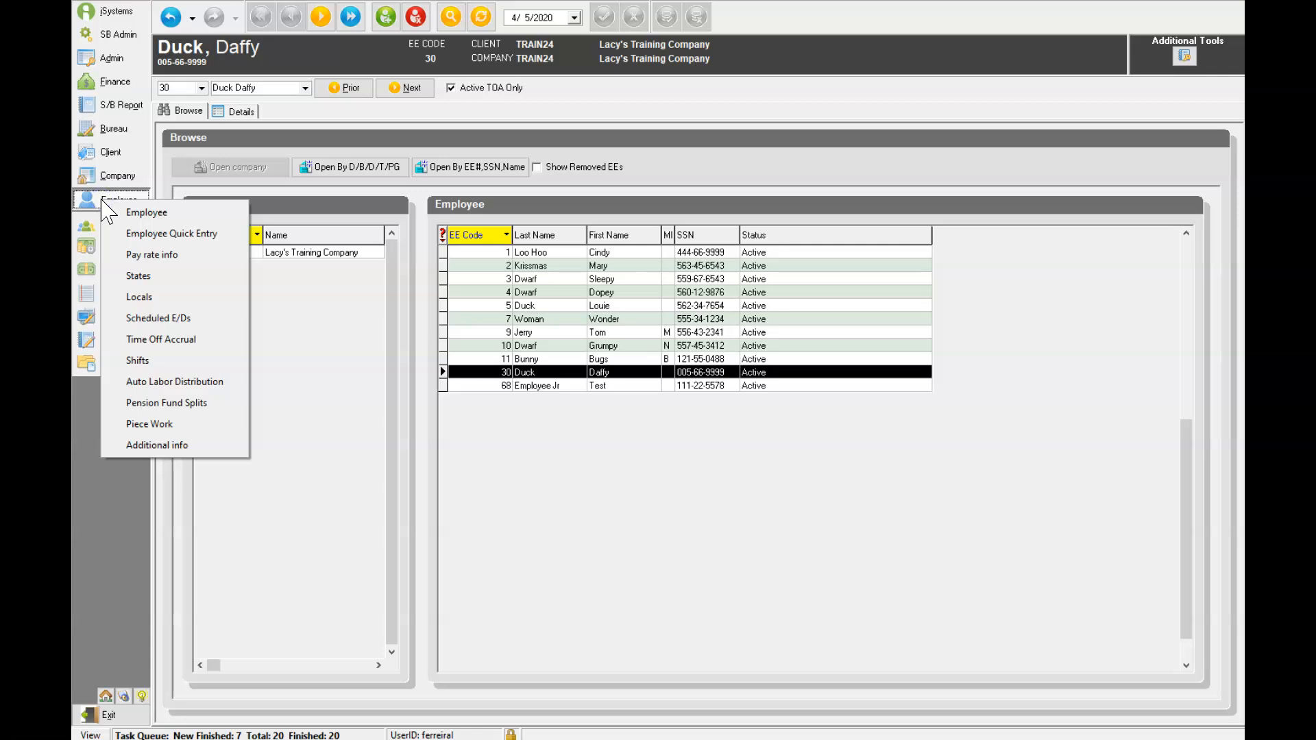
{"action": "left_click", "coordinate": [176, 320]}
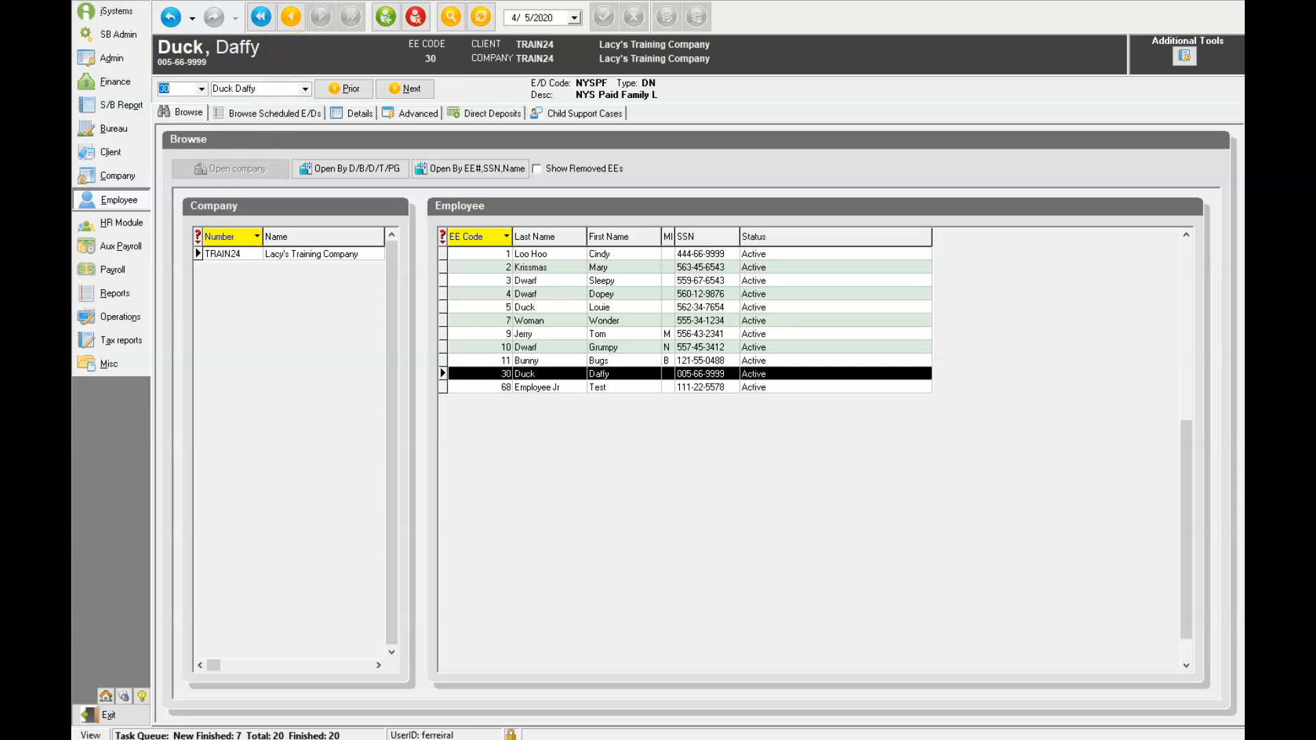
{"action": "left_click", "coordinate": [616, 376]}
Create a new scheduled E/D for the employee with code M20, FFCRA ER Benefit
{"action": "left_click", "coordinate": [386, 17]}
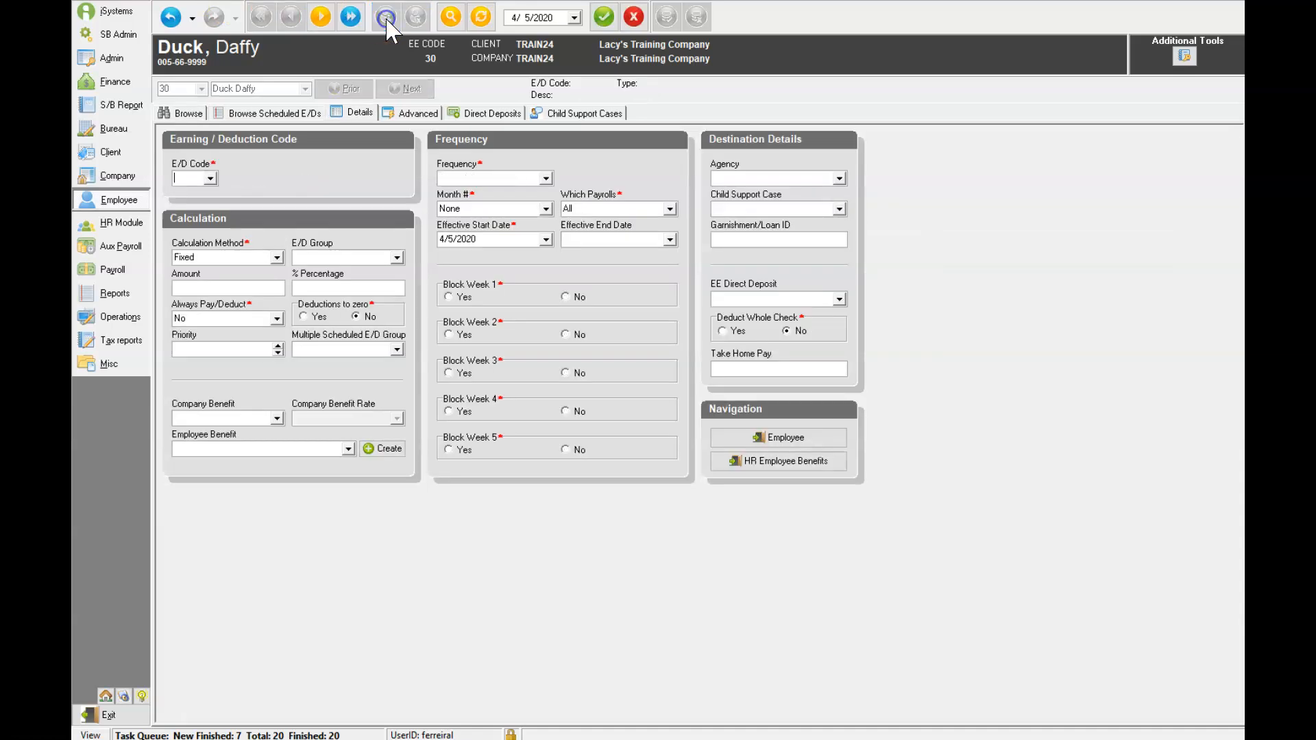
{"action": "left_click", "coordinate": [183, 178]}
{"action": "type", "text": "M20"}
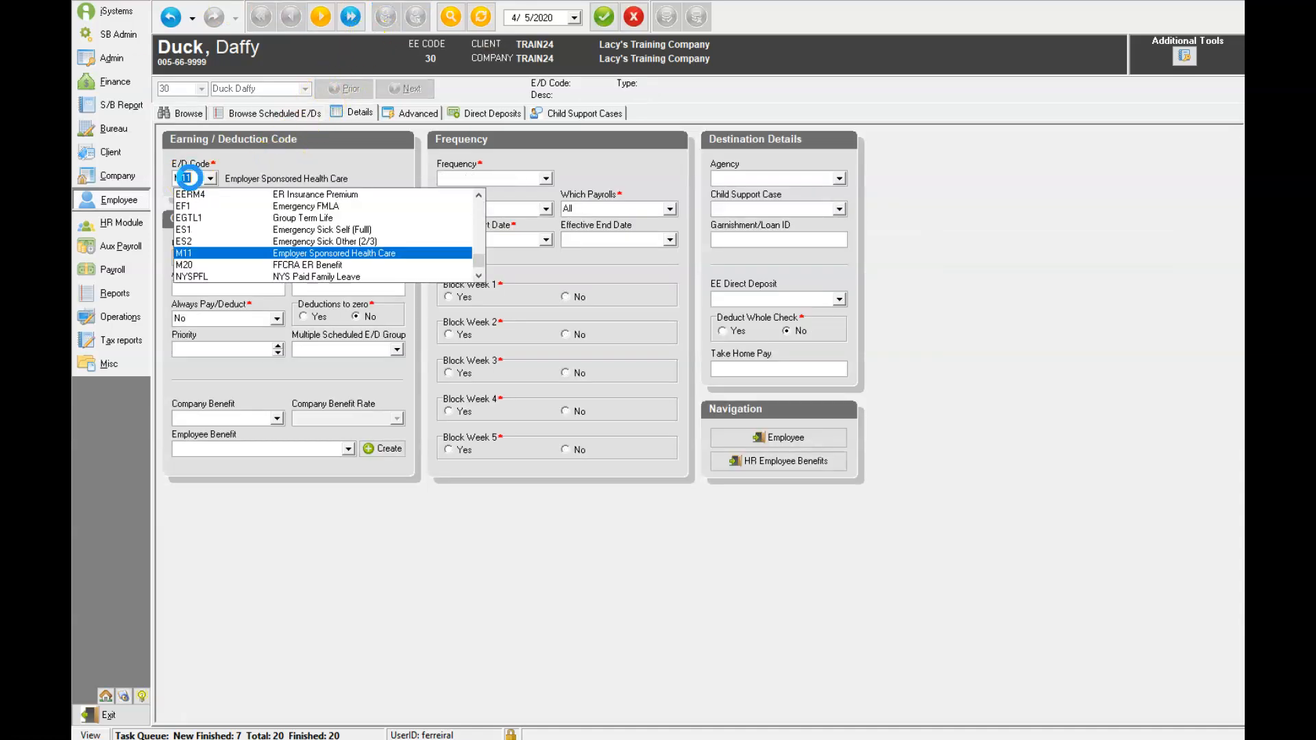
{"action": "left_click", "coordinate": [294, 265]}
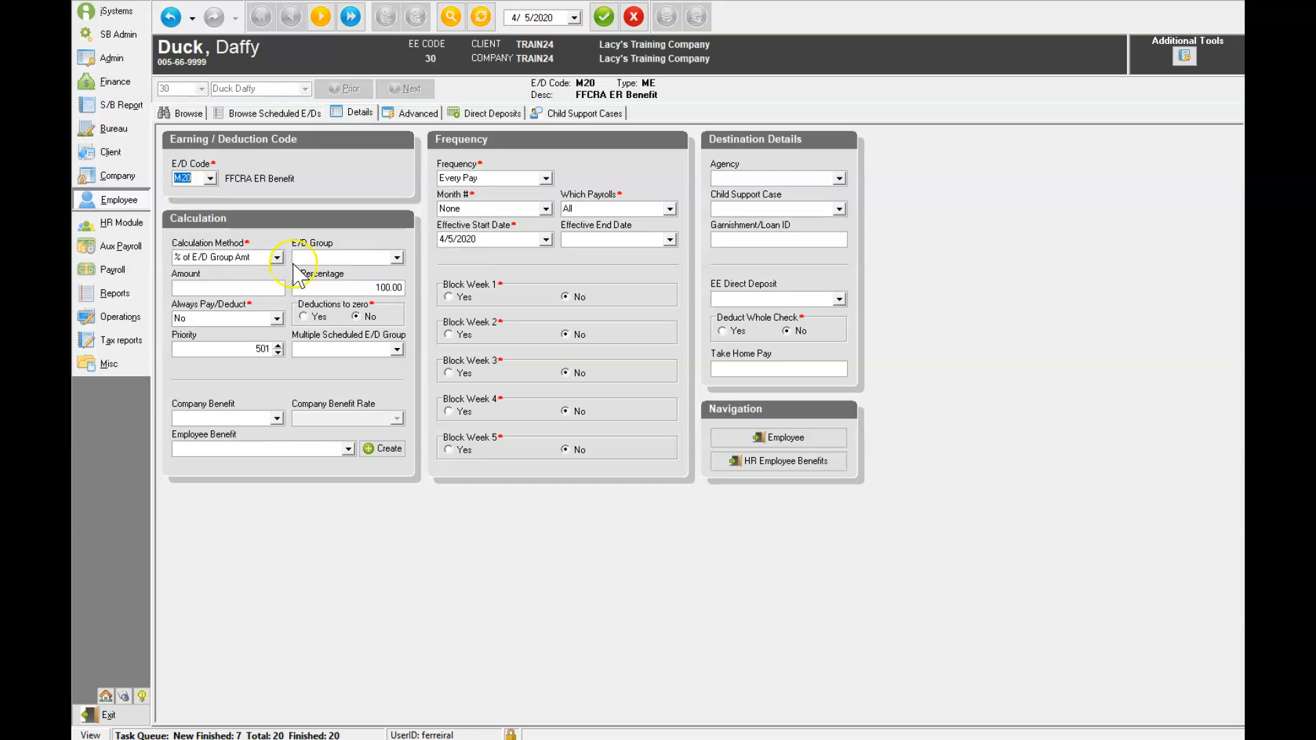
Set the M20 scheduled E/D's effective end date to 6/5/2020 and save it
{"action": "left_click", "coordinate": [670, 240]}
{"action": "left_click", "coordinate": [570, 240]}
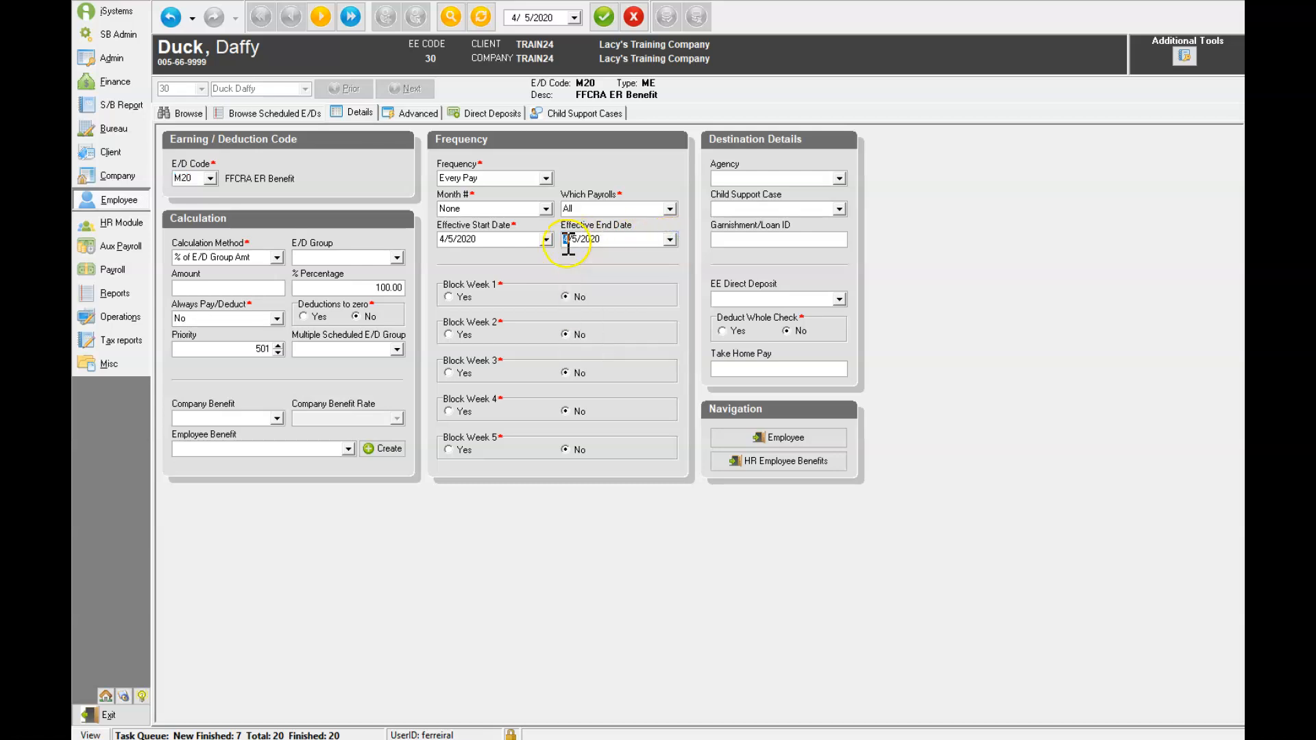
{"action": "type", "text": "6/5"}
{"action": "left_click", "coordinate": [606, 23]}
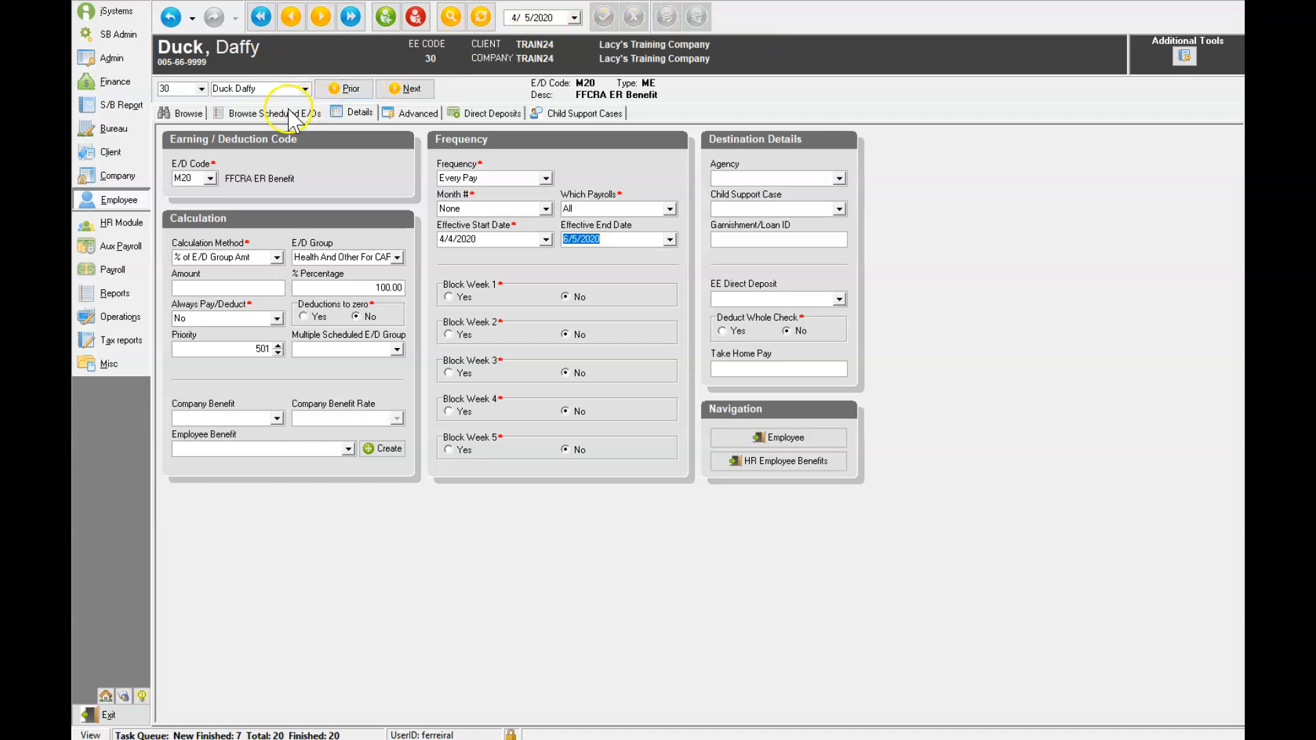
Reselect 6/5/2020 from the calendar as the M20 scheduled E/D's effective end date
{"action": "left_click", "coordinate": [670, 240]}
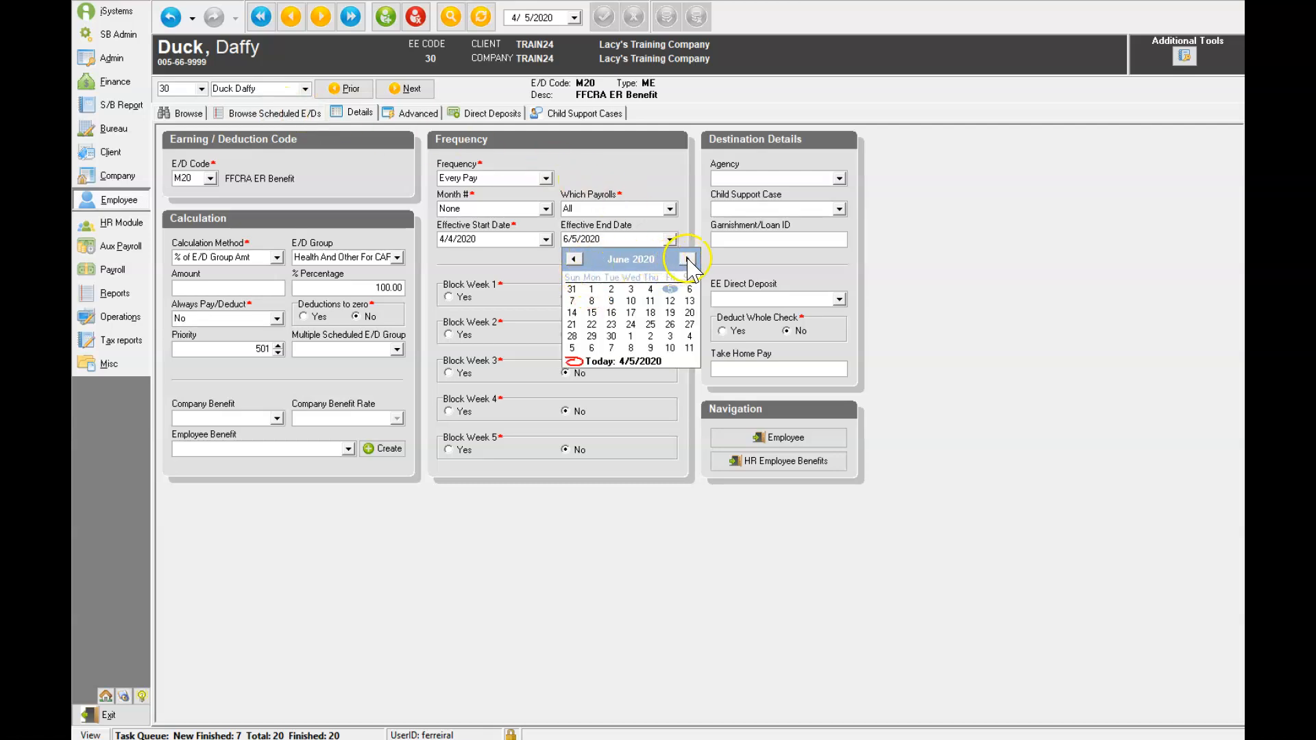
{"action": "left_click", "coordinate": [573, 259]}
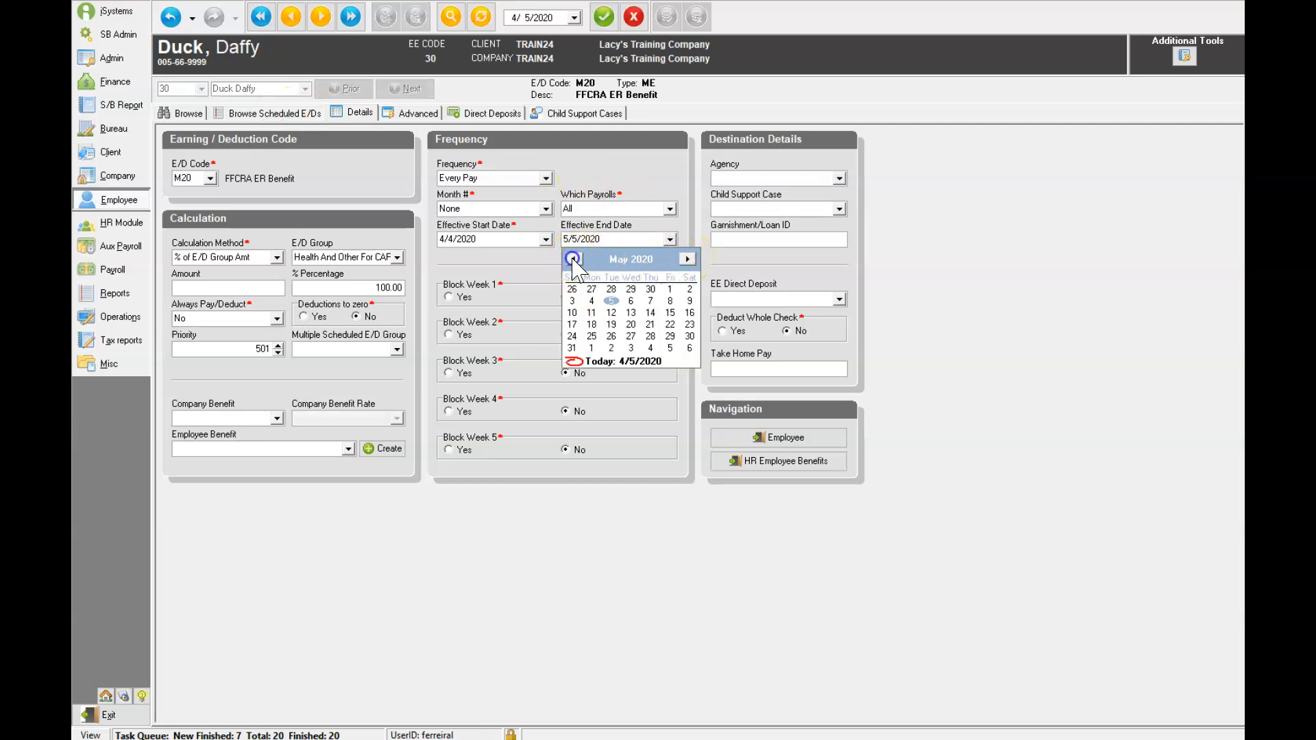
{"action": "left_click", "coordinate": [670, 348]}
{"action": "left_click", "coordinate": [604, 16]}
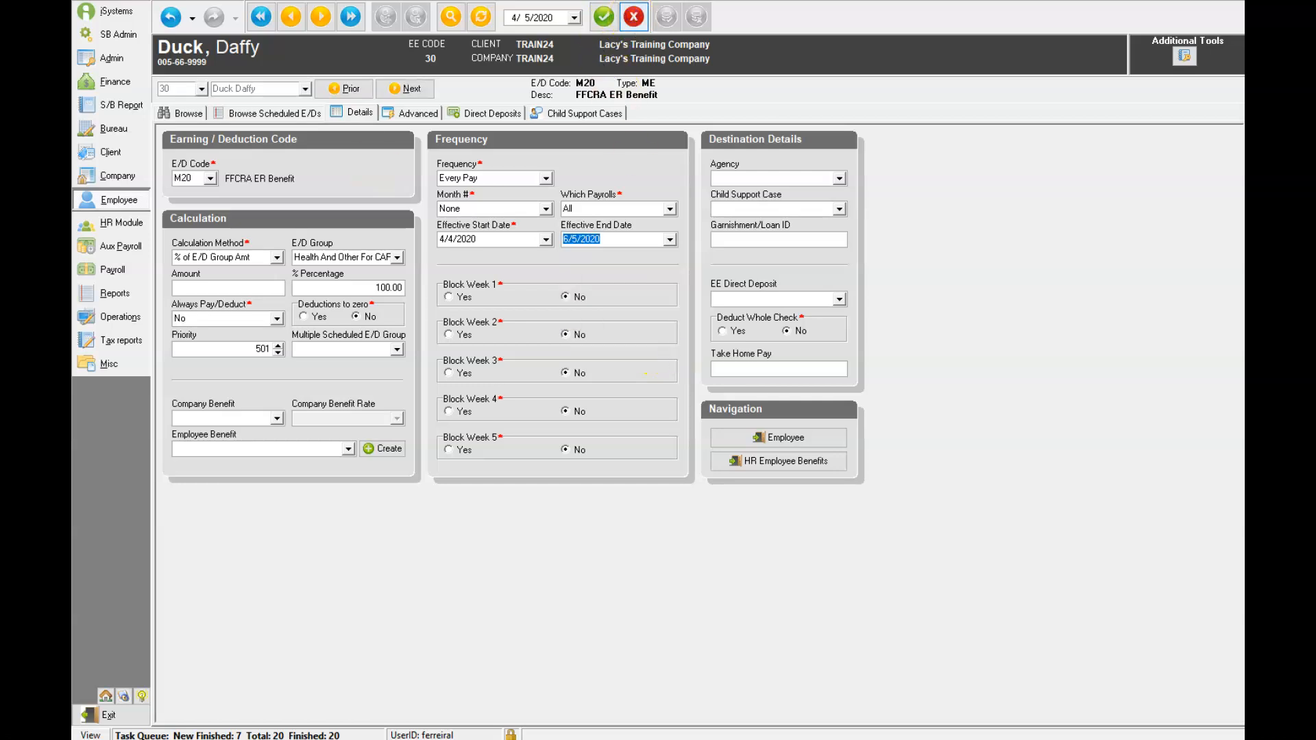
Create another scheduled E/D for the employee with code M11, Employer Sponsored Health Care
{"action": "left_click", "coordinate": [299, 112]}
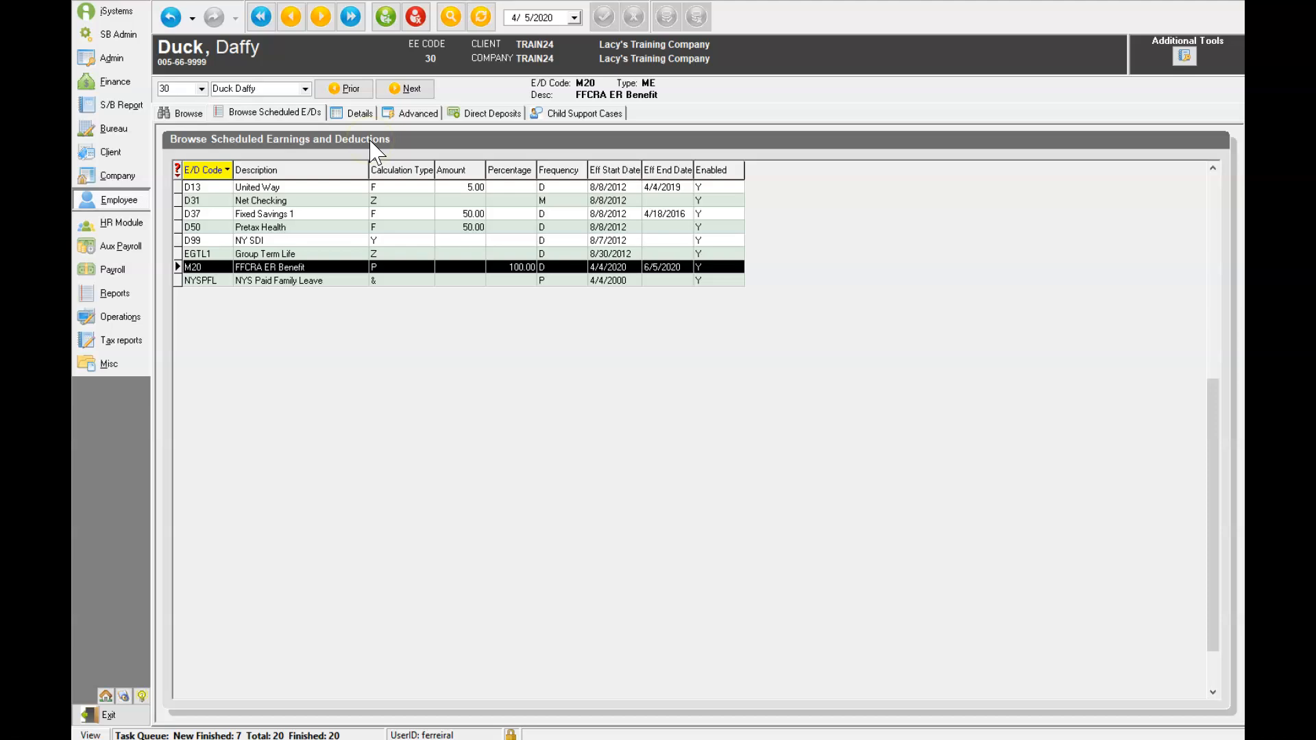
{"action": "left_click", "coordinate": [386, 31]}
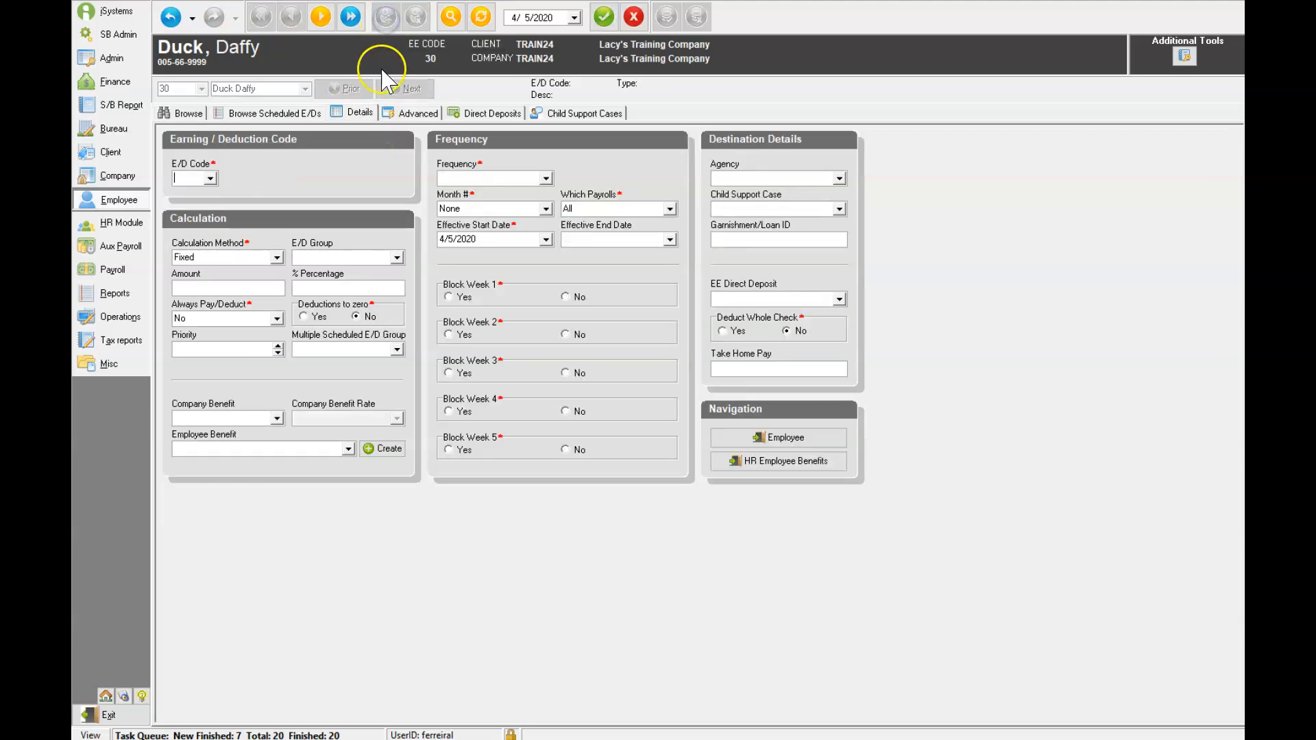
{"action": "left_click", "coordinate": [212, 179]}
{"action": "type", "text": "M11"}
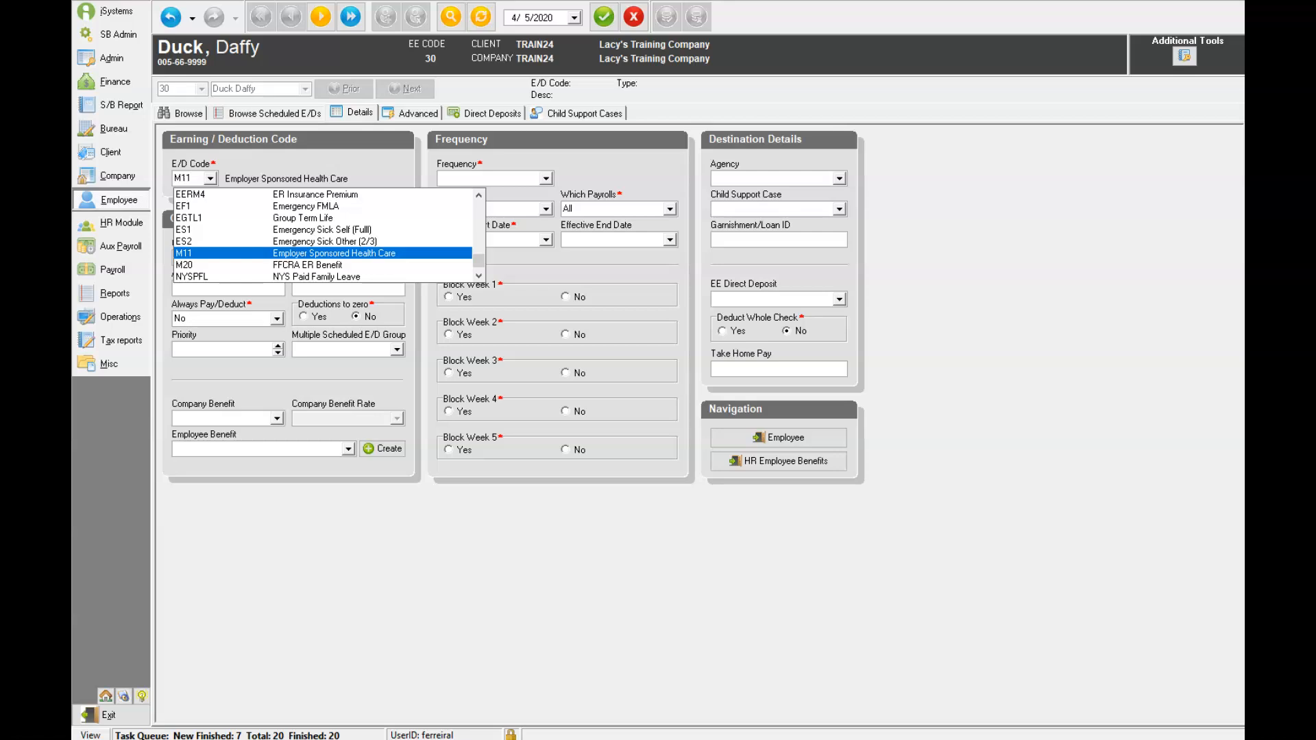
{"action": "left_click", "coordinate": [207, 254]}
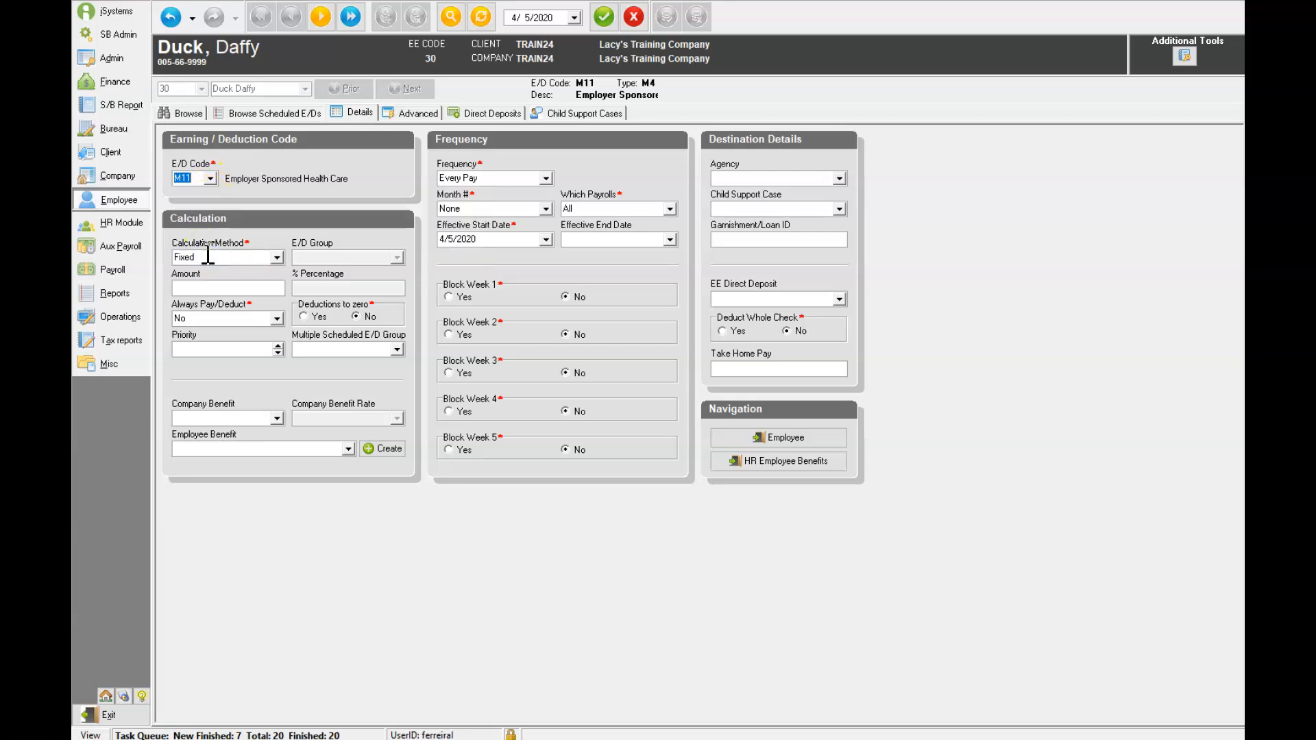
Set the M11 scheduled E/D's amount to 100, save and commit it, and review the employee's scheduled E/D list
{"action": "left_click", "coordinate": [251, 288]}
{"action": "type", "text": "100"}
{"action": "left_click", "coordinate": [603, 16]}
{"action": "left_click", "coordinate": [667, 19]}
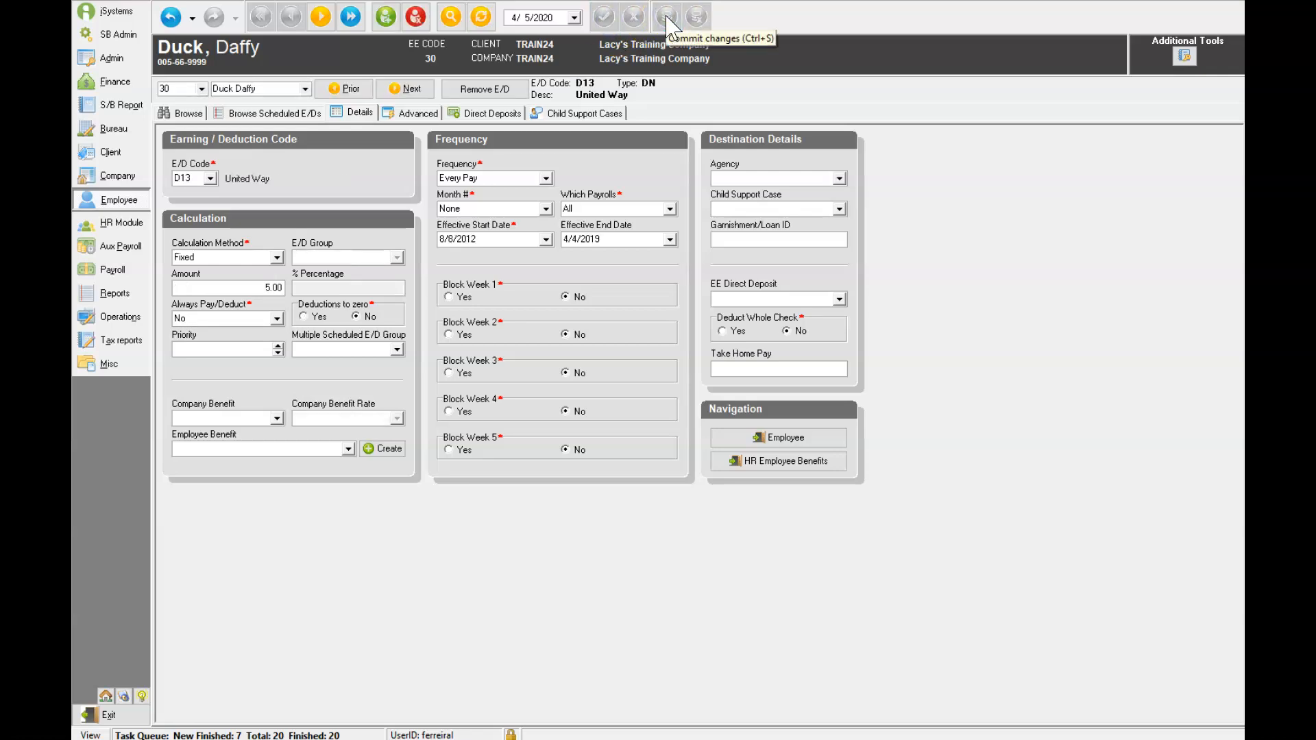
{"action": "left_click", "coordinate": [274, 112]}
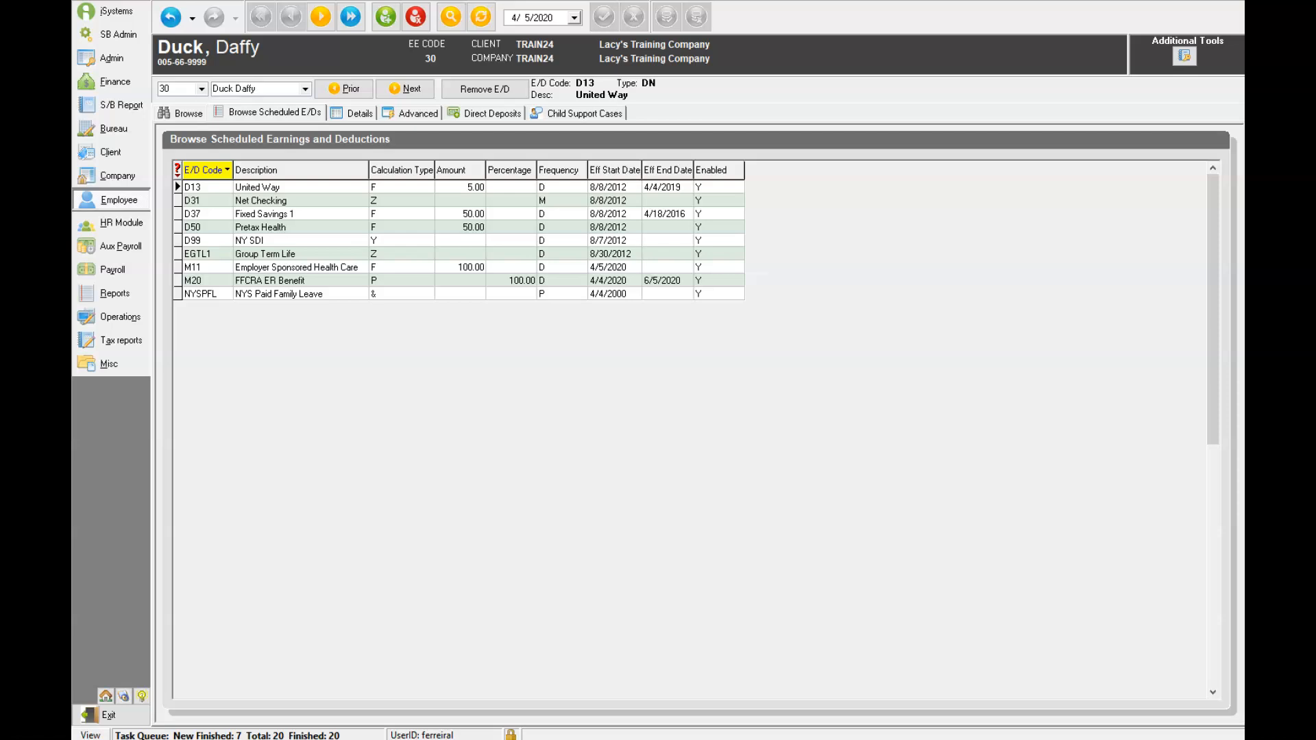
Open Quick Entry for the 4/11/2020 payroll batch and sort the rows by Emergency Sick Self (Full) hours
{"action": "left_click", "coordinate": [133, 269]}
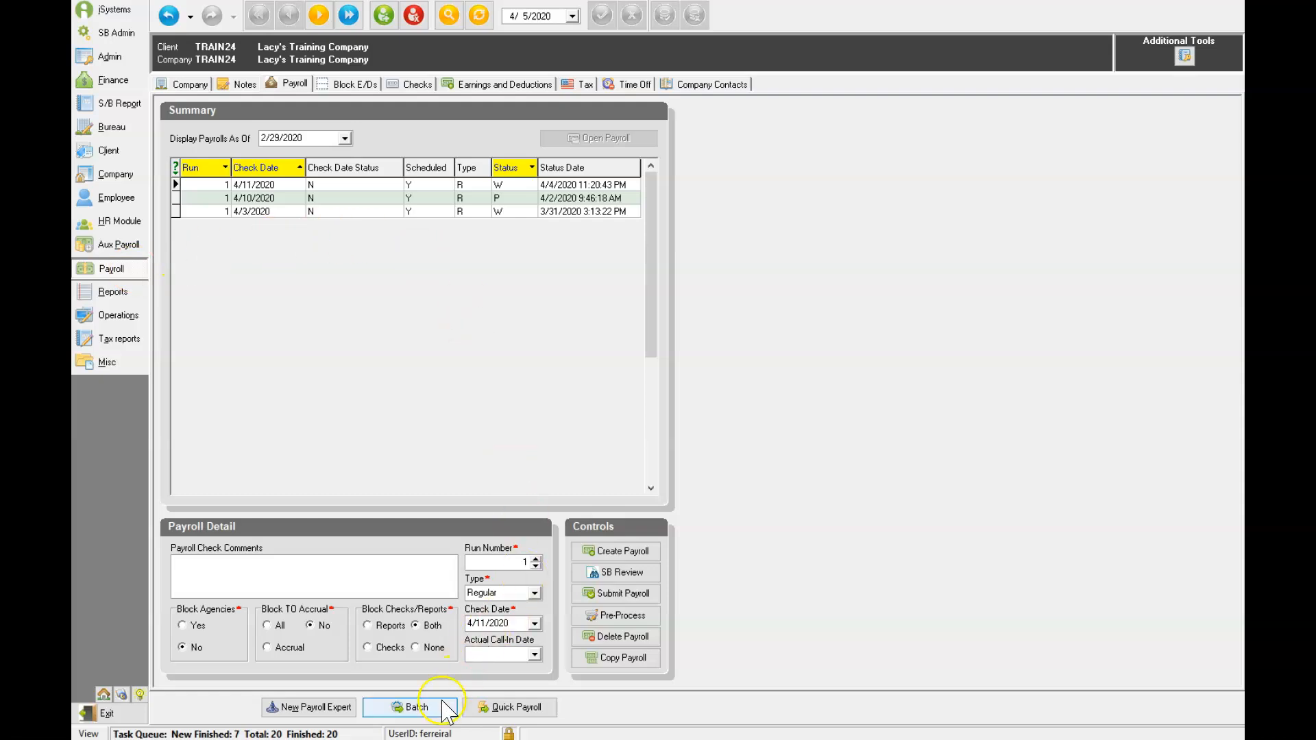
{"action": "left_click", "coordinate": [412, 706]}
{"action": "left_click", "coordinate": [242, 85]}
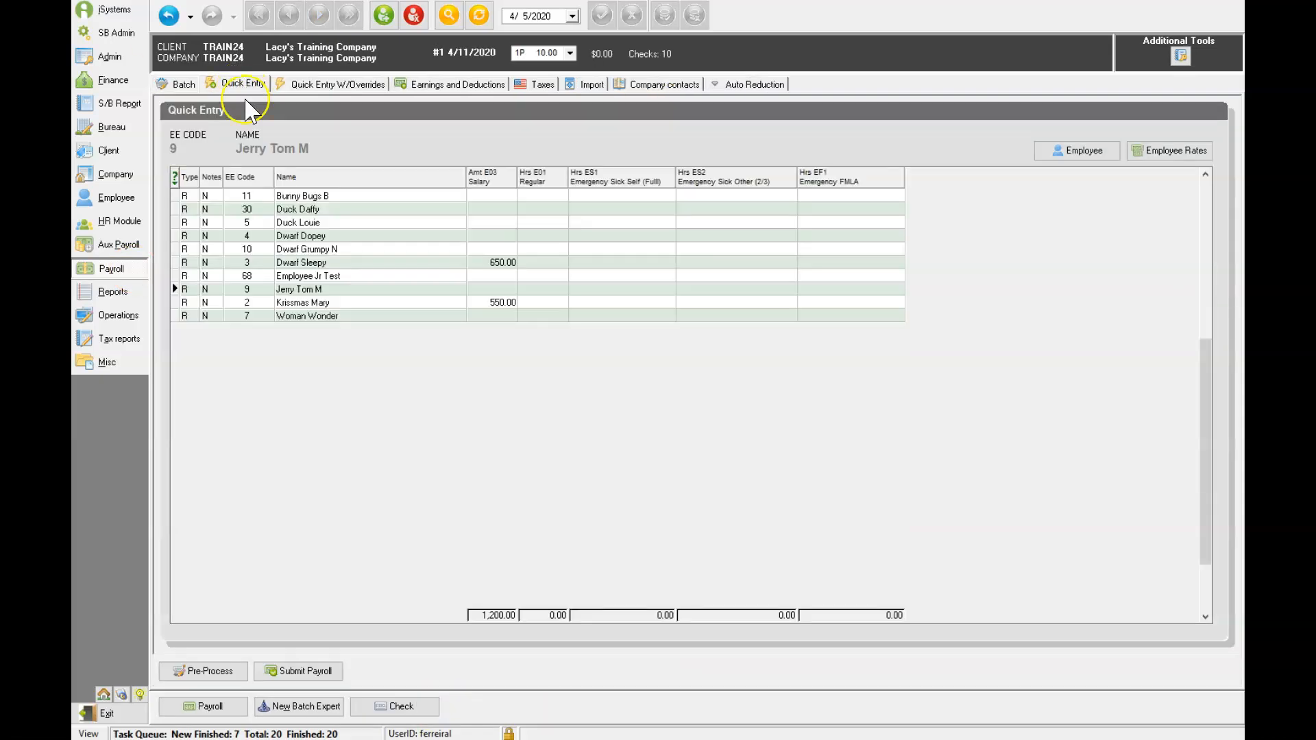
{"action": "left_click", "coordinate": [667, 181]}
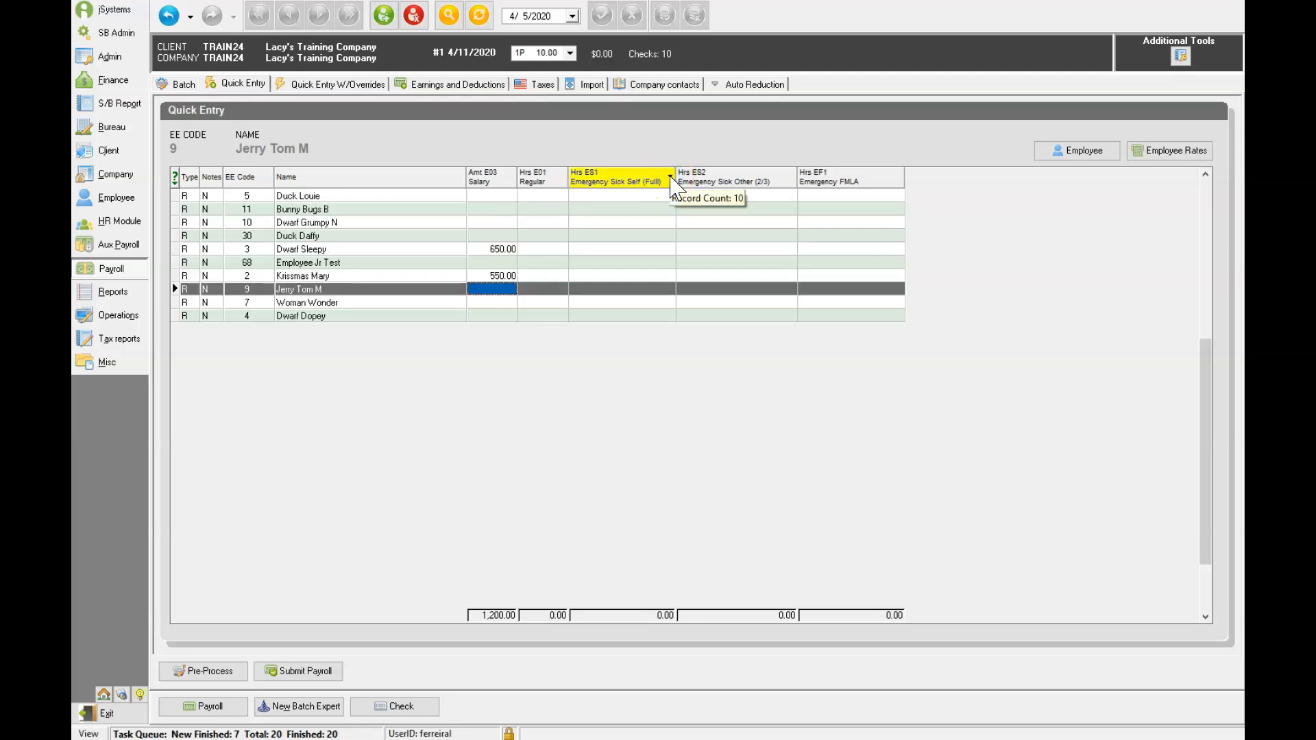
Add an hours column for EF1 Emergency FMLA to the Quick Entry grid
{"action": "left_click", "coordinate": [794, 186]}
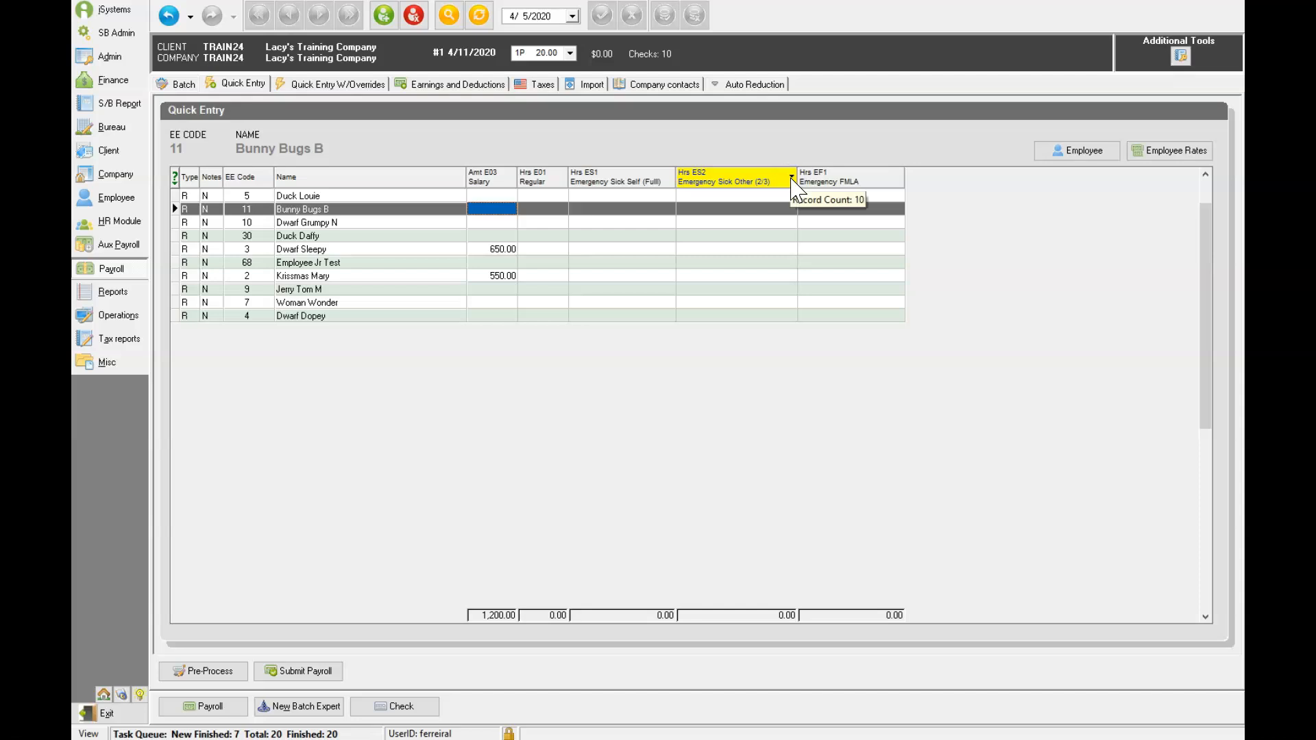
{"action": "left_click", "coordinate": [895, 182]}
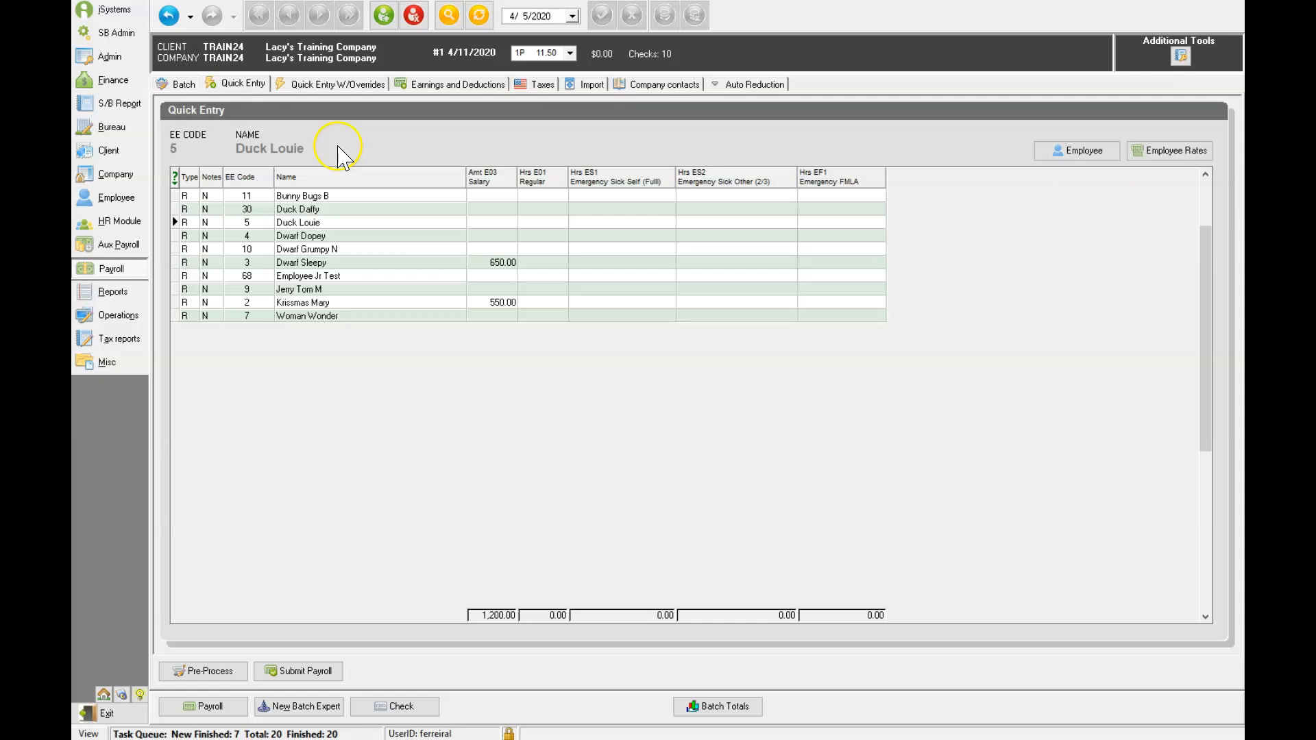
{"action": "right_click", "coordinate": [363, 196]}
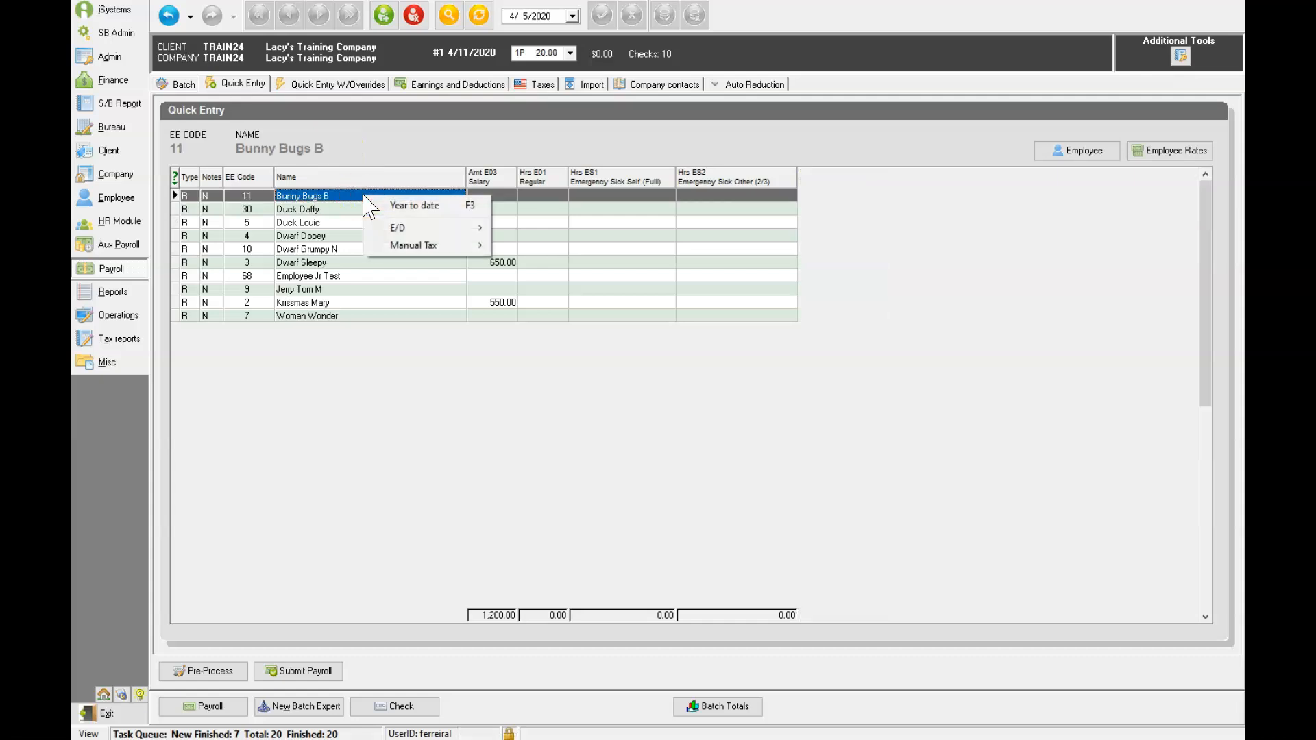
{"action": "mouse_move", "coordinate": [397, 236]}
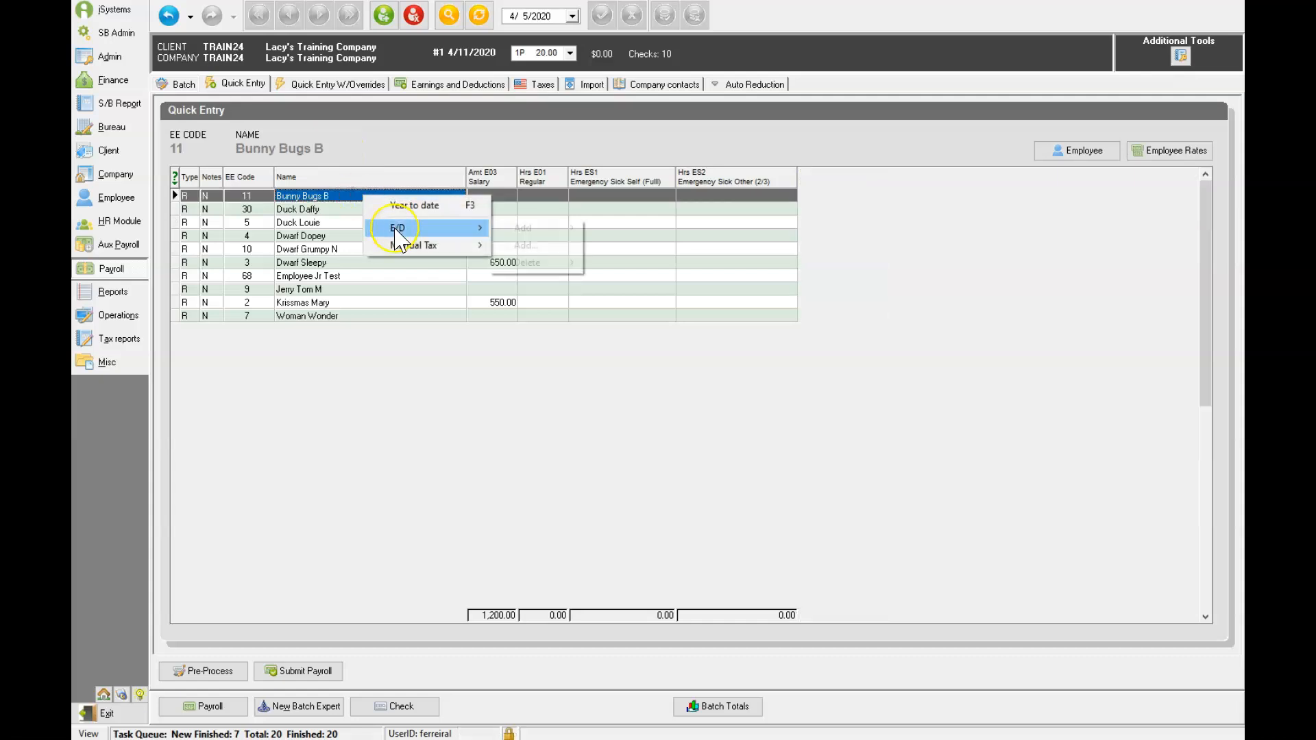
{"action": "mouse_move", "coordinate": [532, 230]}
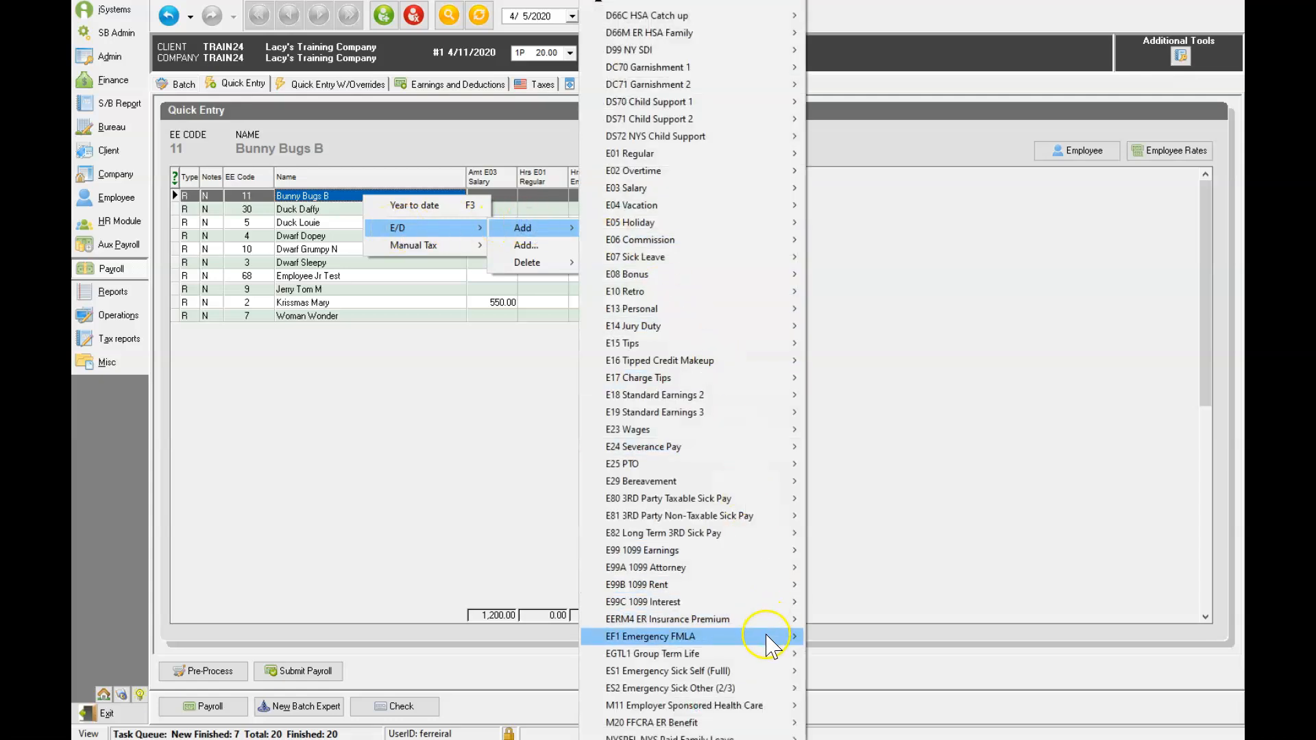
{"action": "mouse_move", "coordinate": [766, 639]}
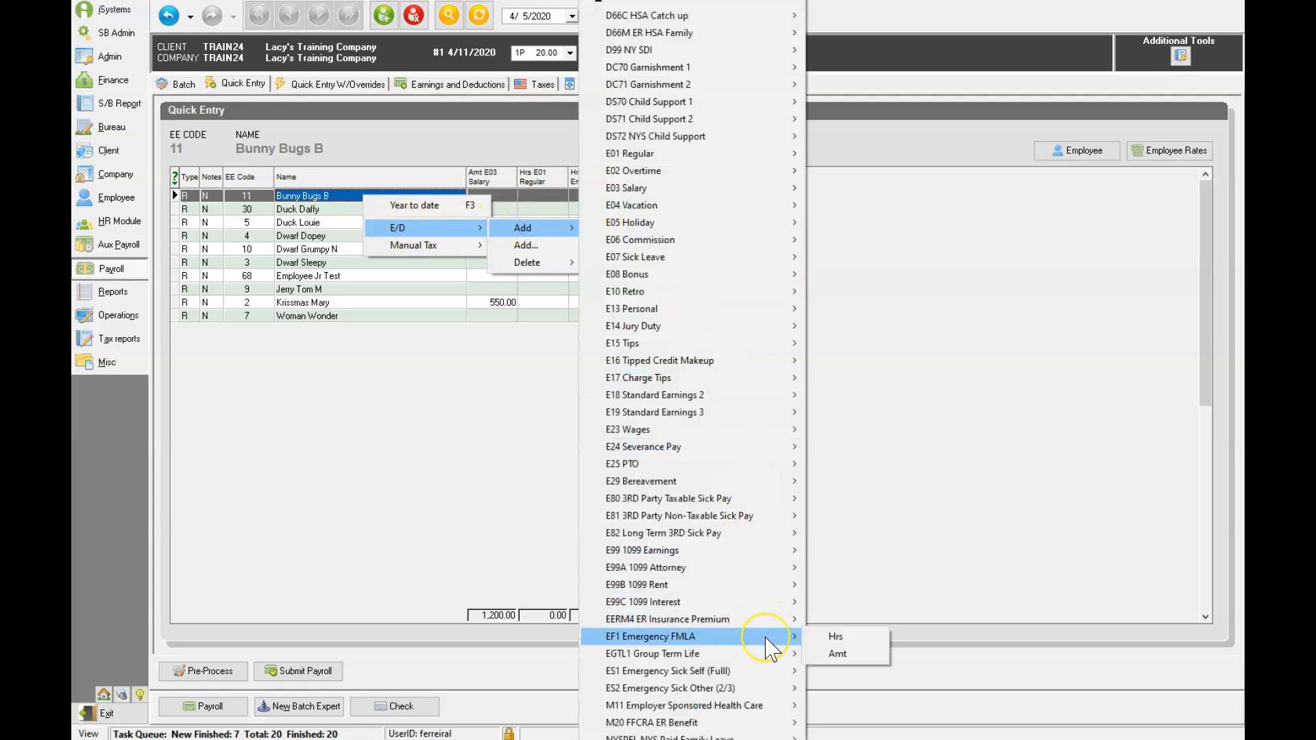
{"action": "left_click", "coordinate": [845, 637]}
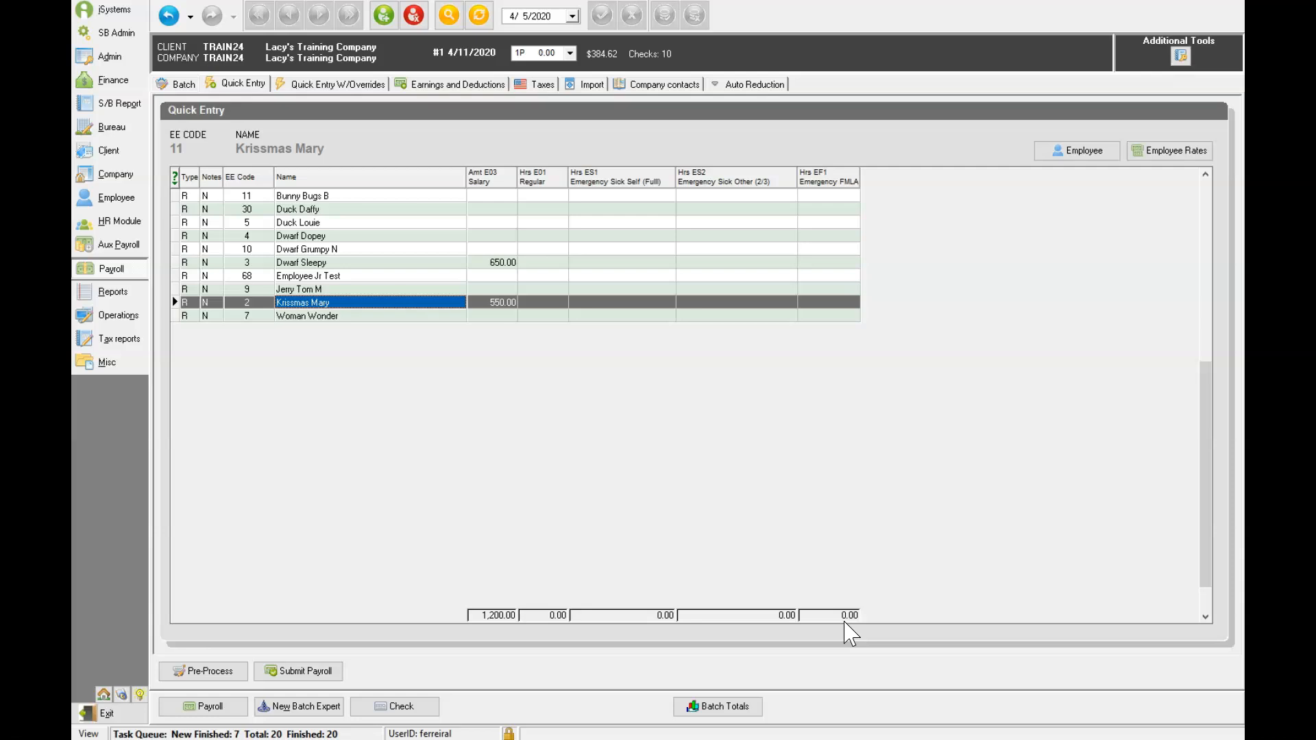
Enter ES1 Emergency Sick Self (Full) hours of 20, 40 and 37.5 for the first, fourth and fifth listed employees
{"action": "left_click", "coordinate": [609, 197]}
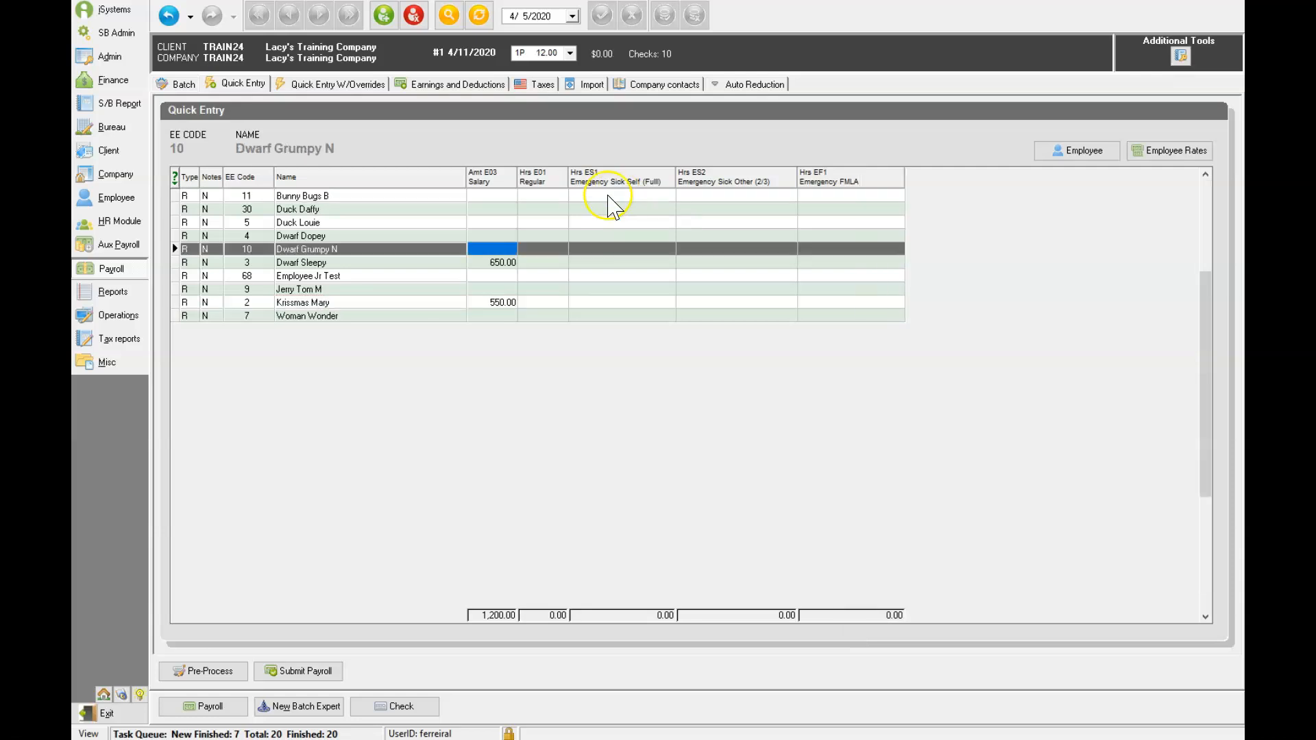
{"action": "left_click", "coordinate": [608, 196]}
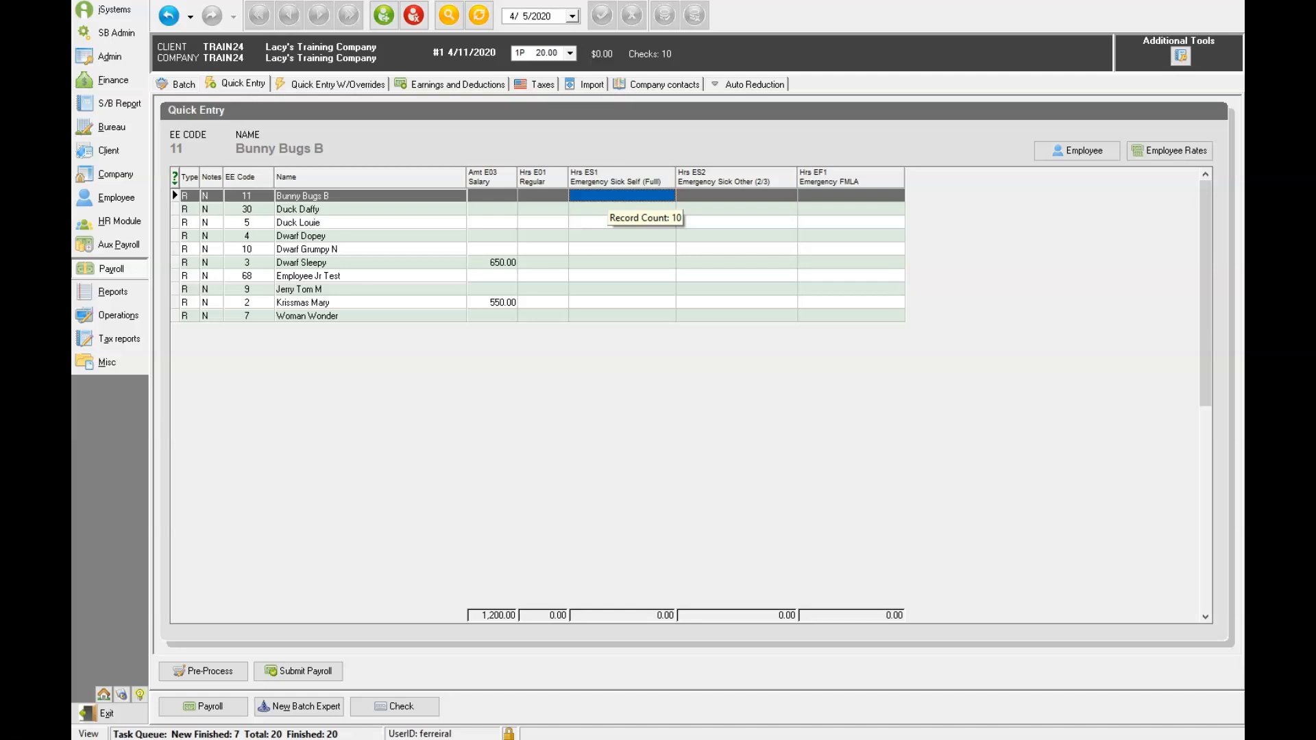
{"action": "type", "text": "2"}
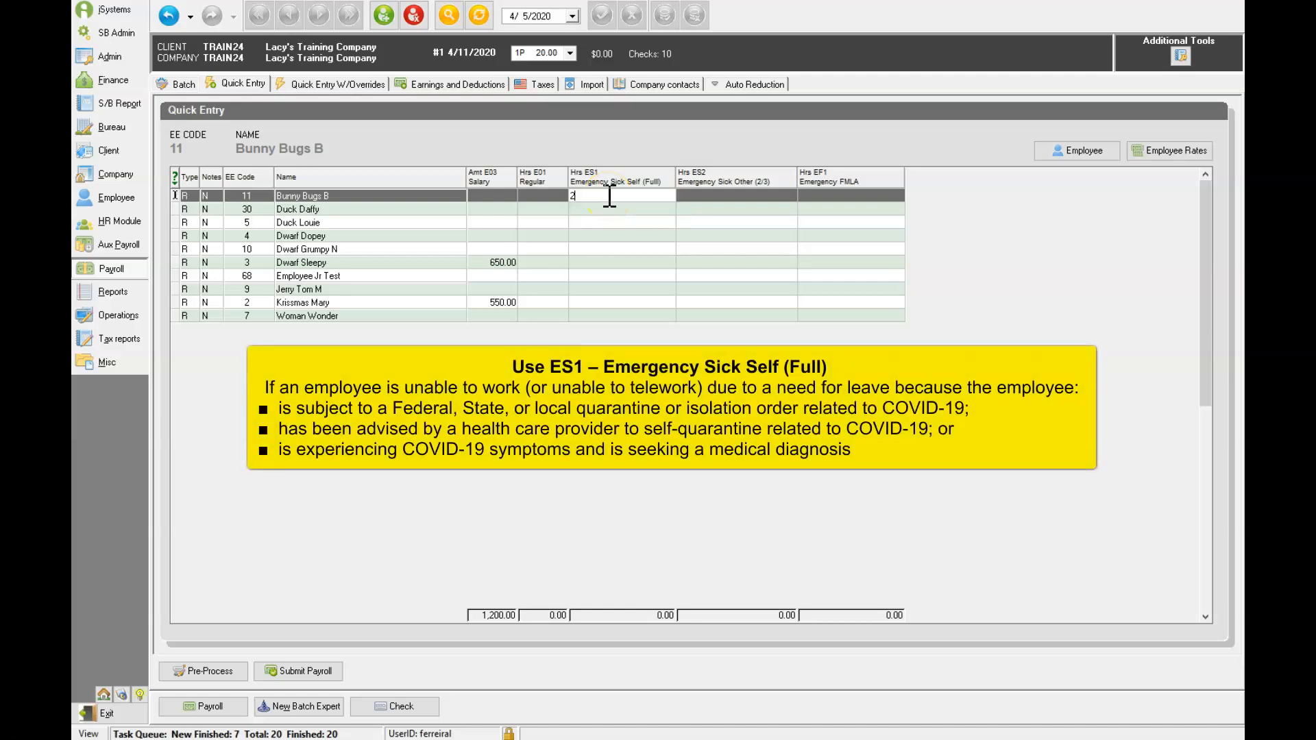
{"action": "type", "text": "0"}
{"action": "left_click", "coordinate": [594, 238]}
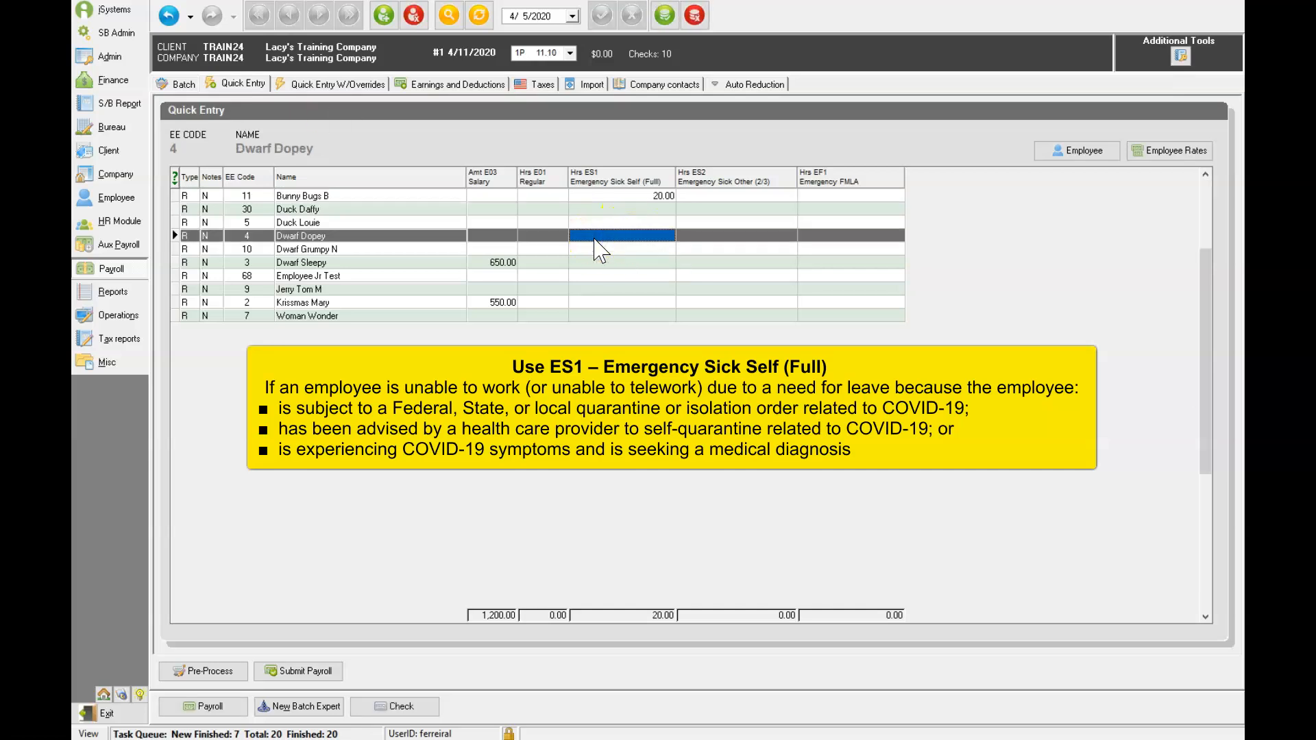
{"action": "type", "text": "40"}
{"action": "left_click", "coordinate": [587, 250]}
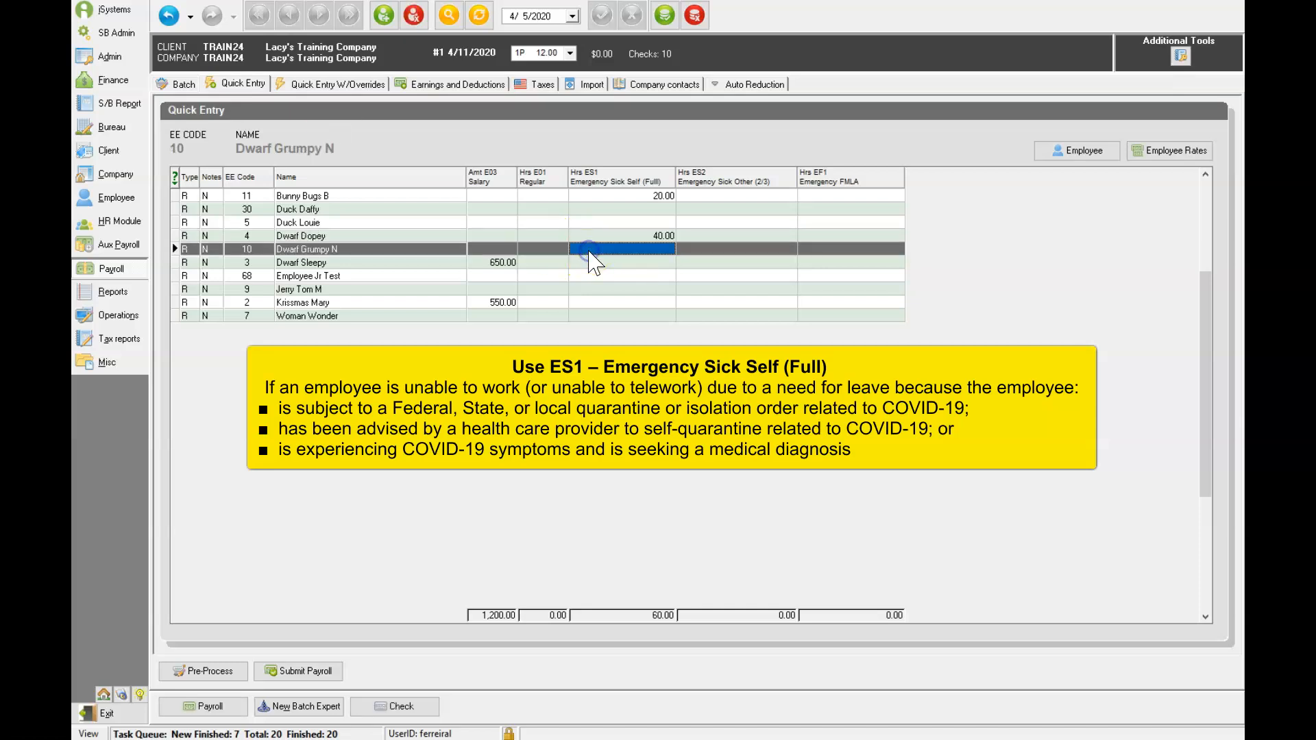
{"action": "type", "text": "37.5"}
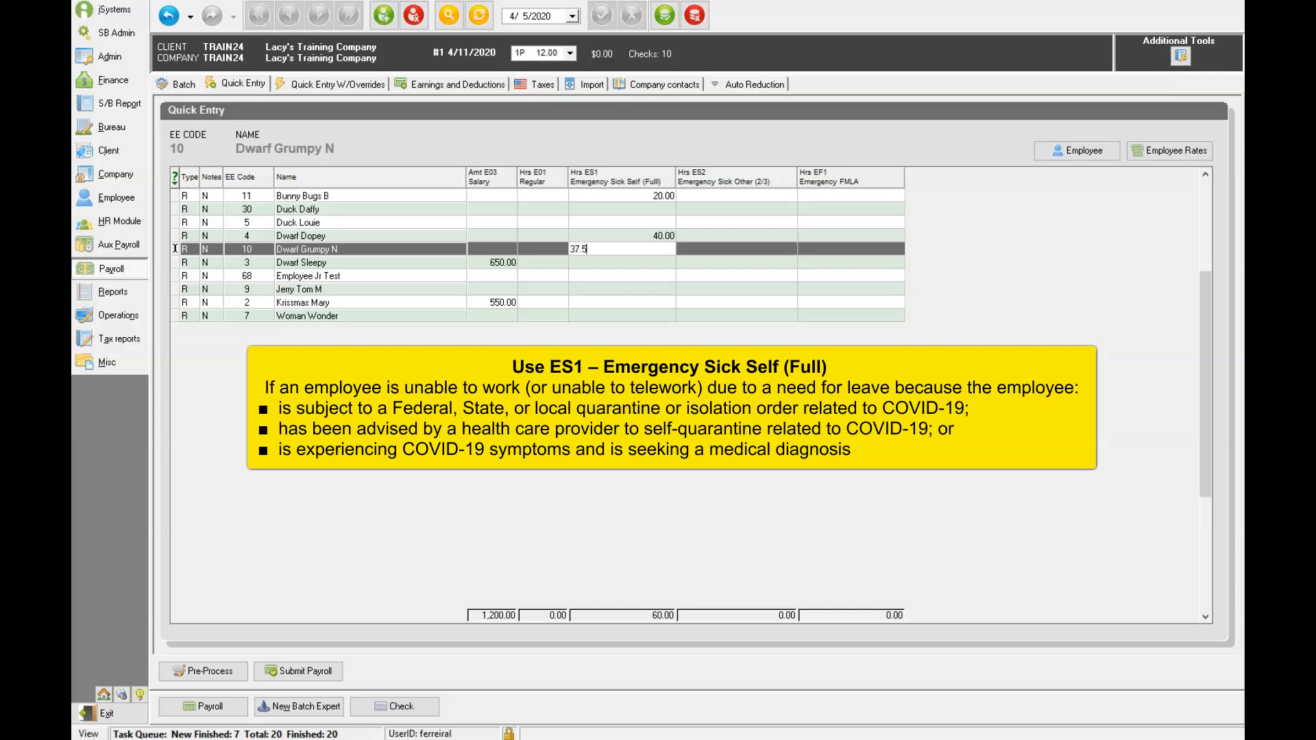
Enter 16 ES1 Emergency Sick Self (Full) hours for the employee with the 550.00 salary
{"action": "left_click", "coordinate": [606, 292]}
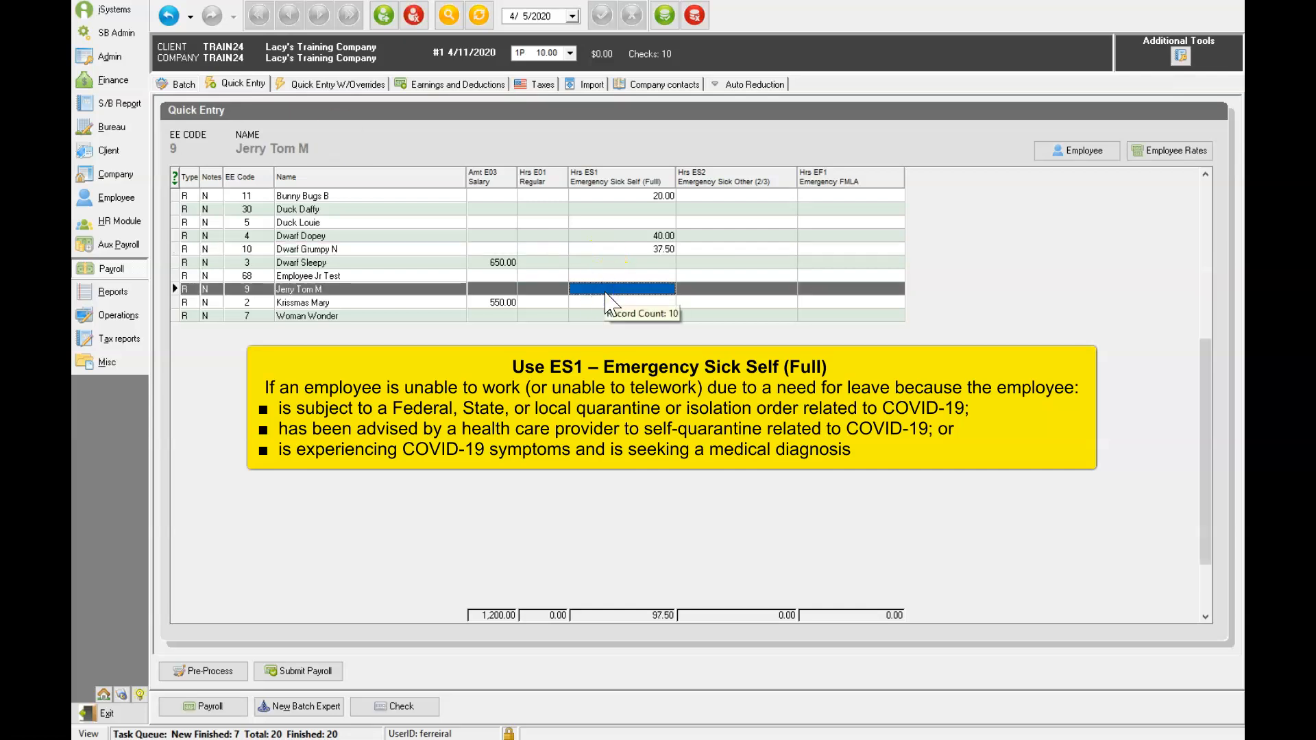
{"action": "left_click", "coordinate": [600, 306]}
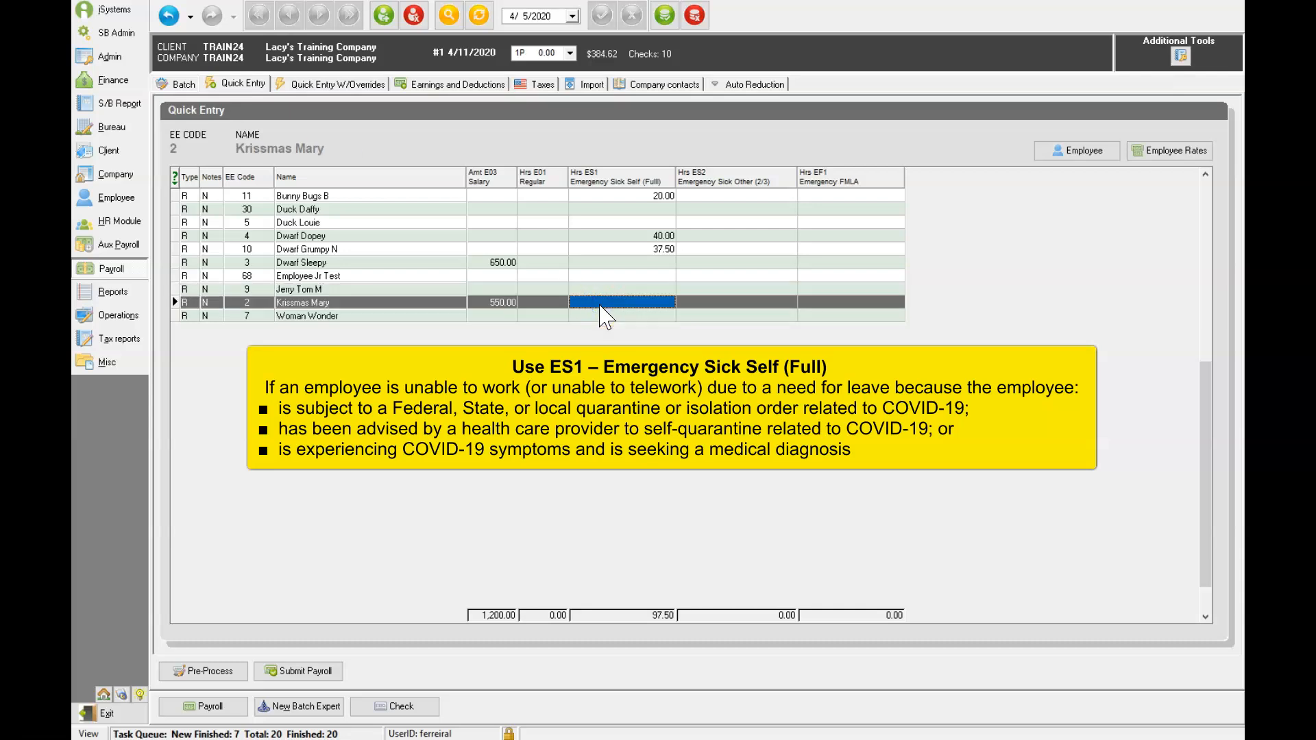
{"action": "left_click", "coordinate": [599, 302]}
{"action": "type", "text": "16"}
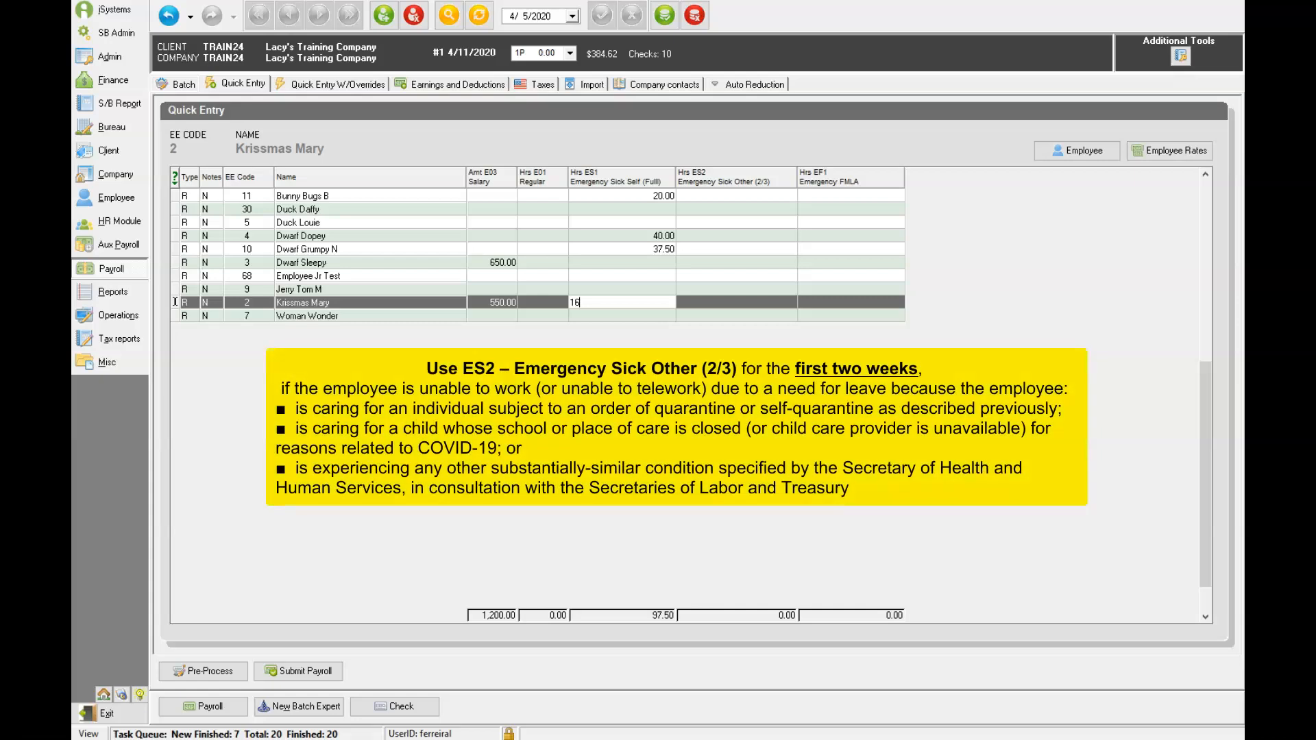
{"action": "left_click", "coordinate": [639, 317]}
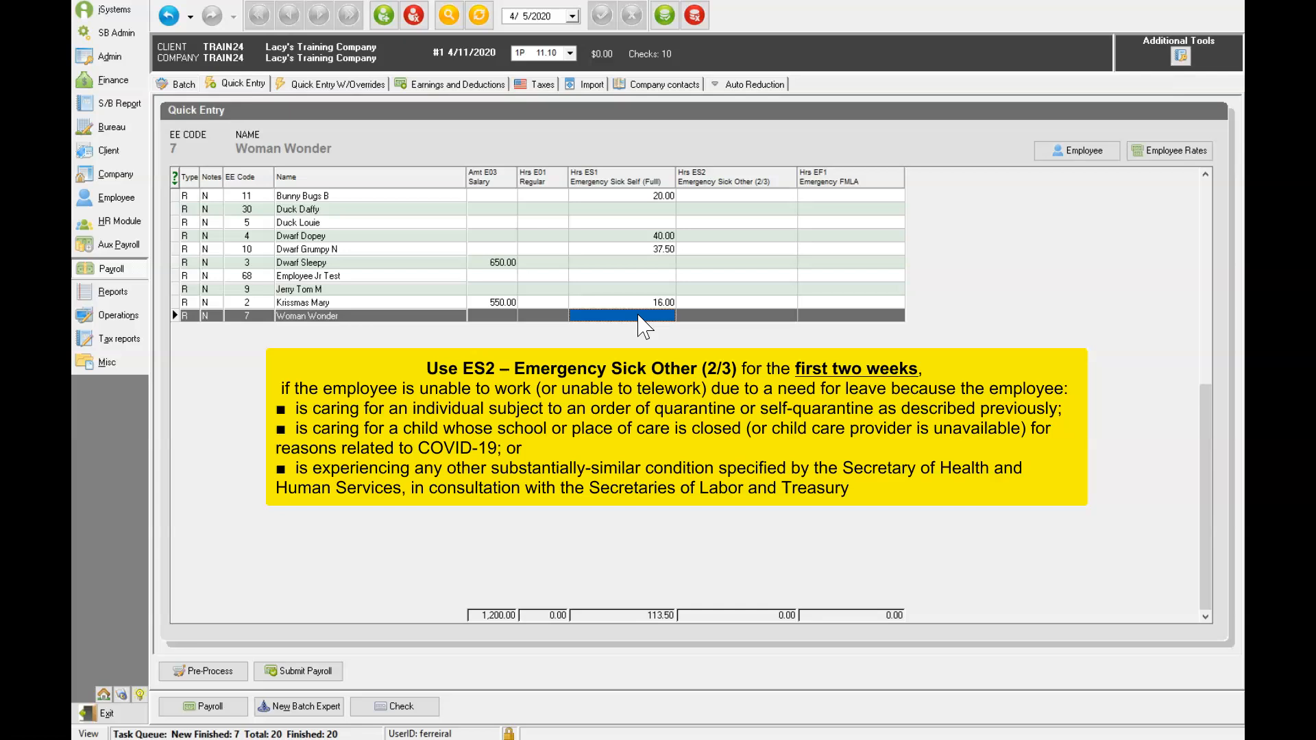
Enter ES2 Emergency Sick Other (2/3) hours of 30 for the third listed employee and 40 for the eighth
{"action": "left_click", "coordinate": [716, 217]}
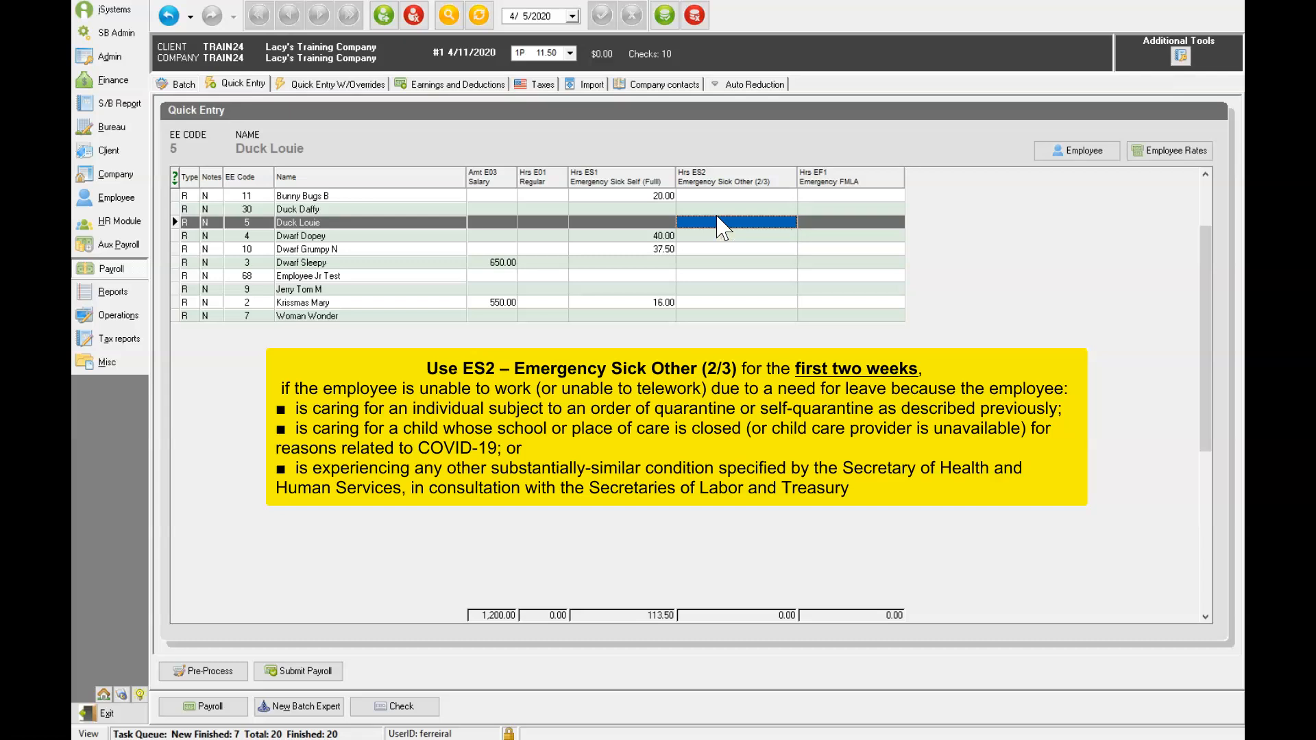
{"action": "type", "text": "30"}
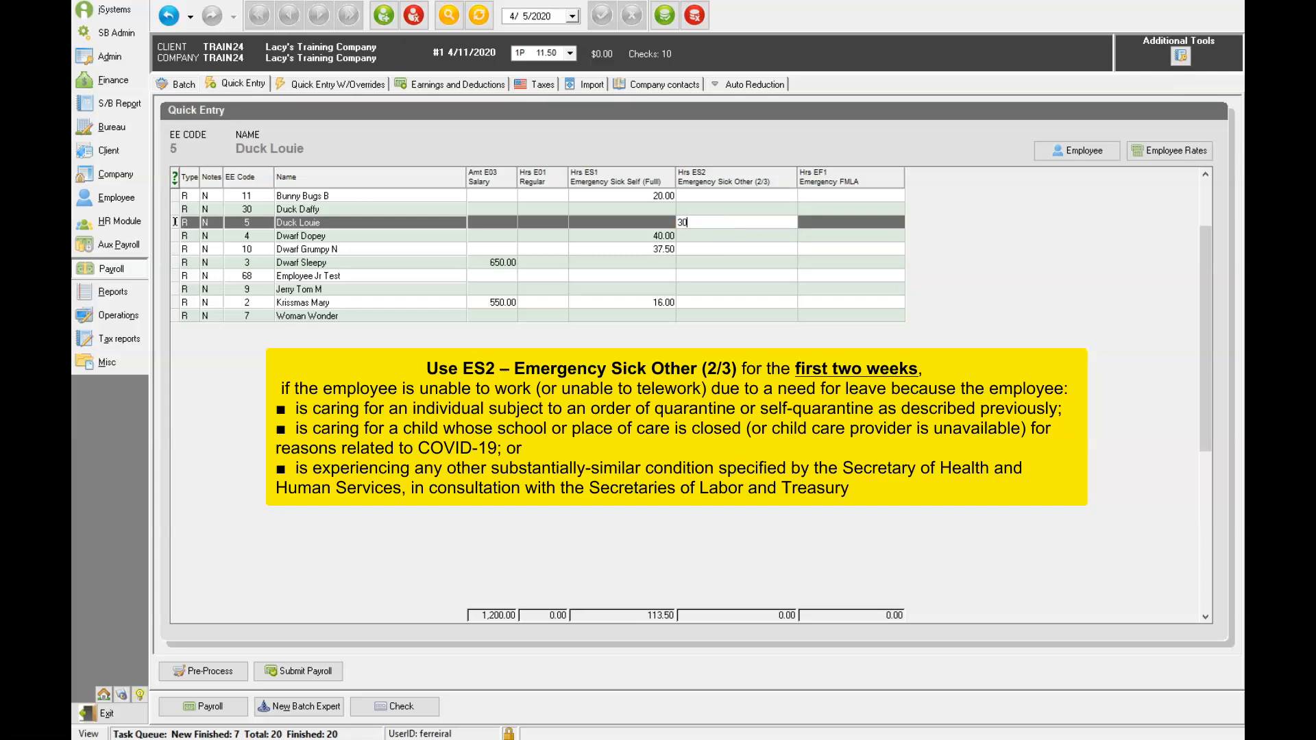
{"action": "left_click", "coordinate": [715, 289]}
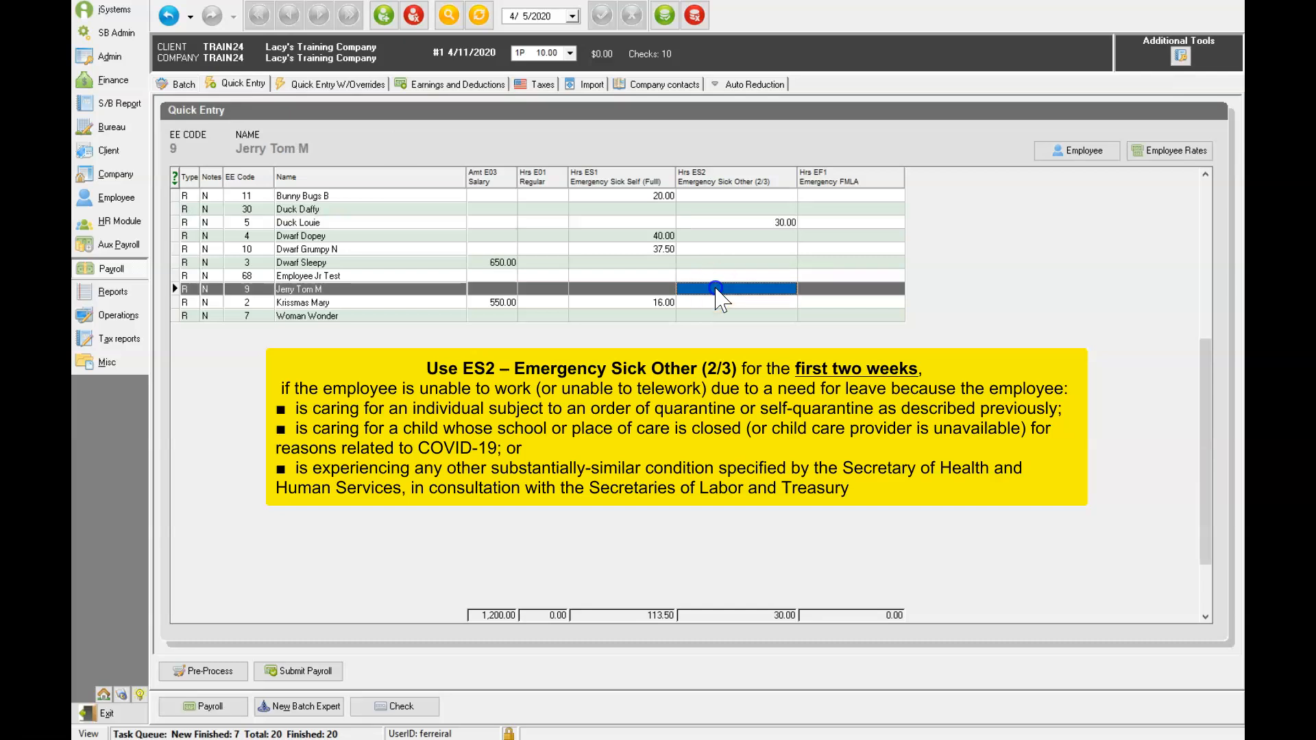
{"action": "type", "text": "40"}
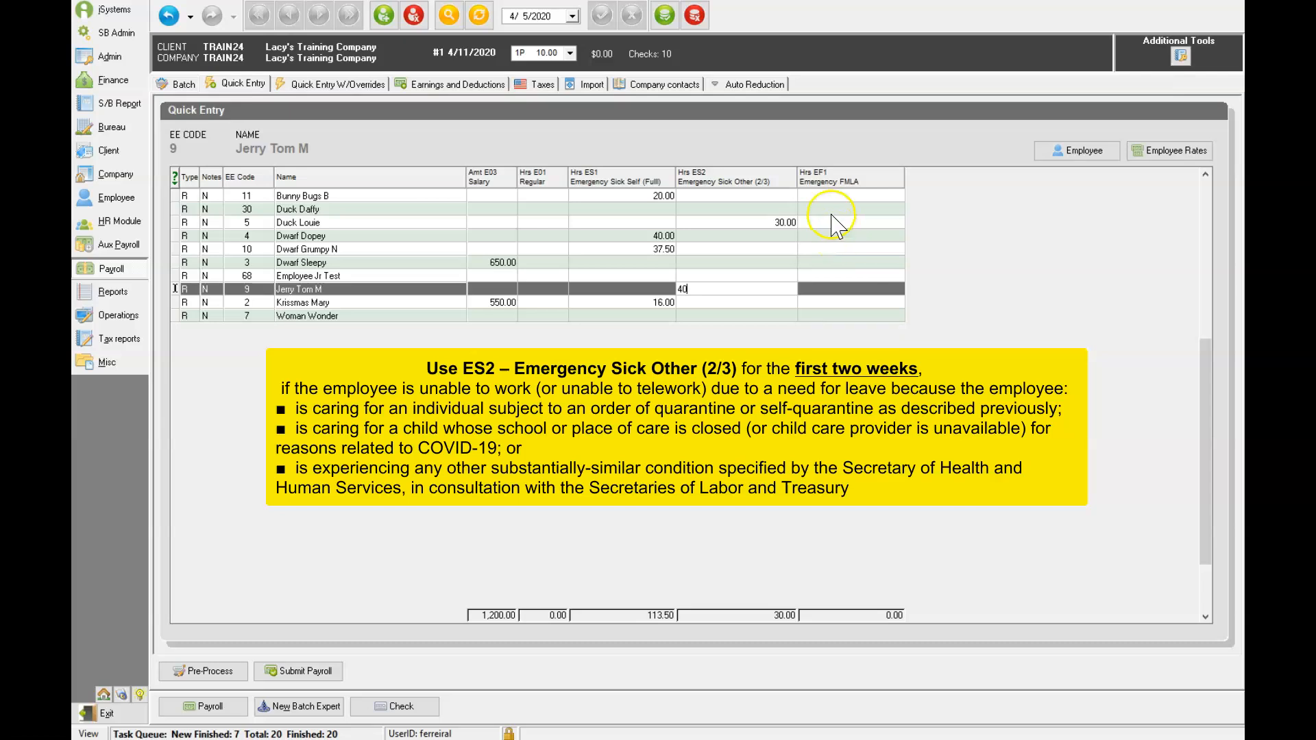
Enter 40 EF1 Emergency FMLA hours for the second listed employee
{"action": "left_click", "coordinate": [833, 210]}
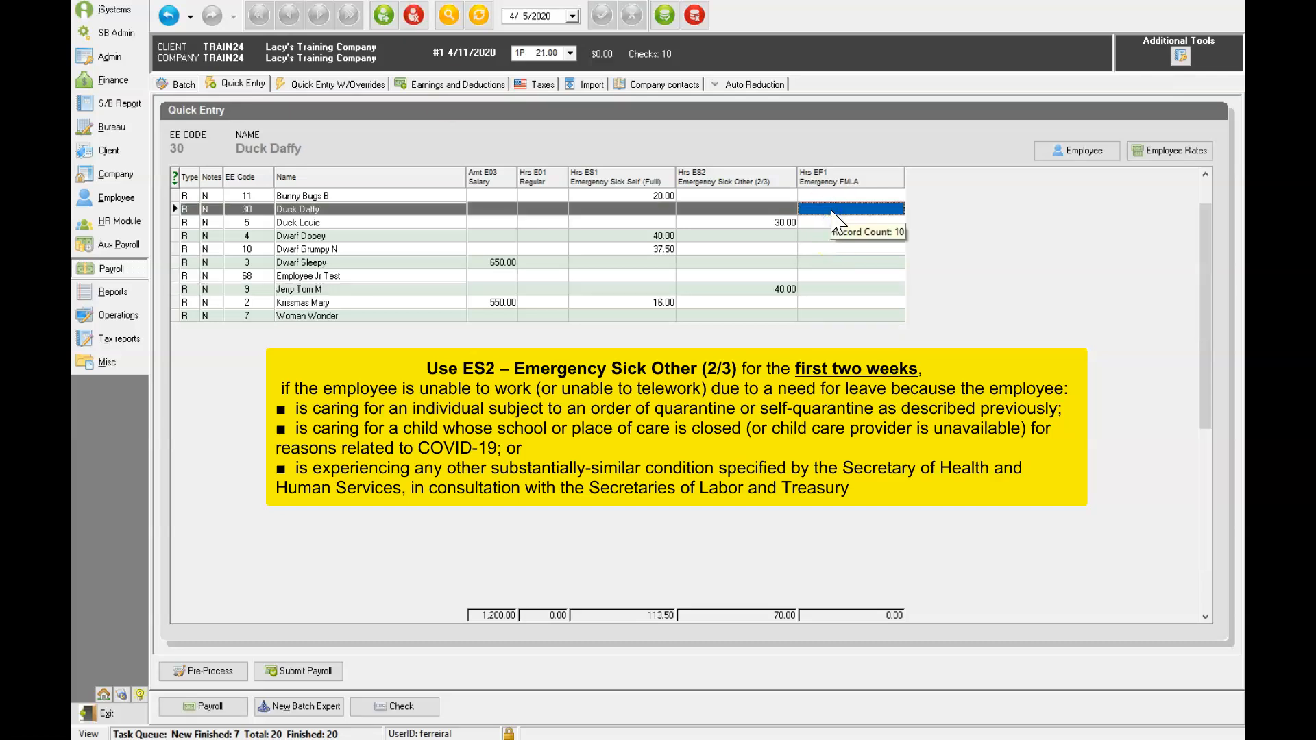
{"action": "type", "text": "40"}
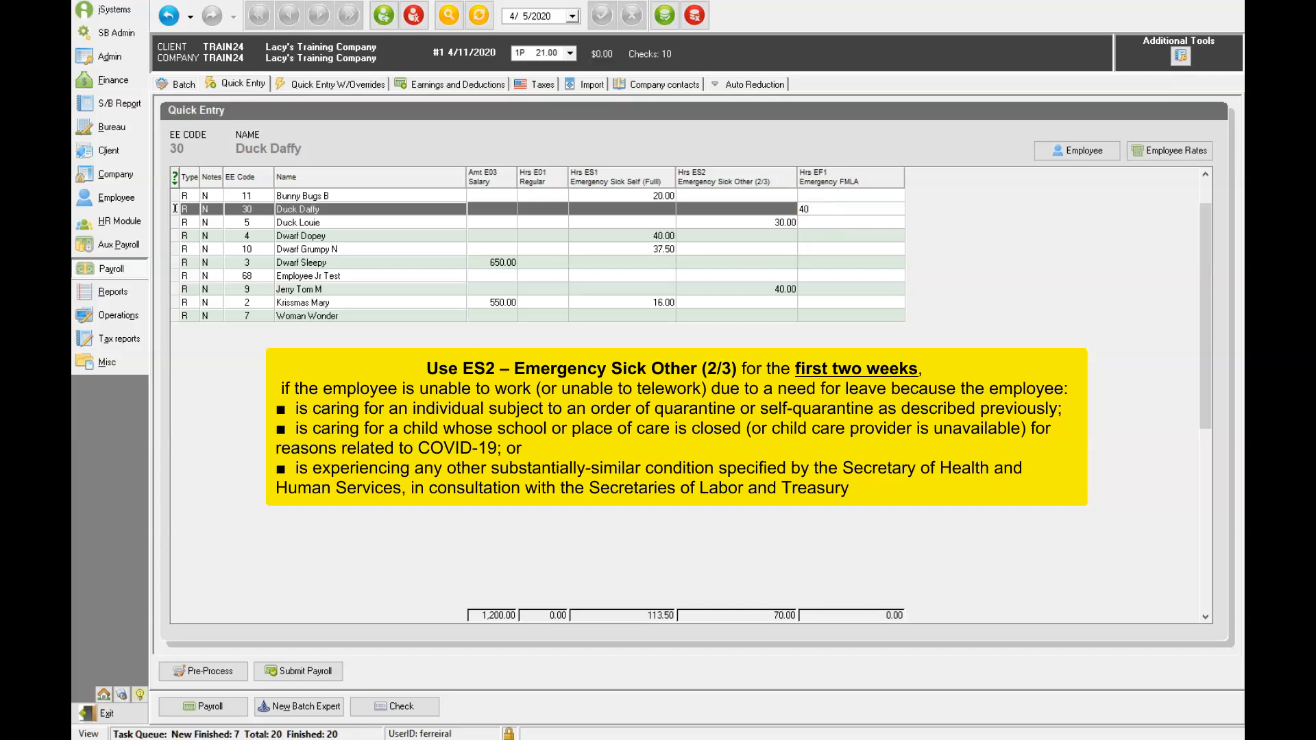
{"action": "key", "text": "Return"}
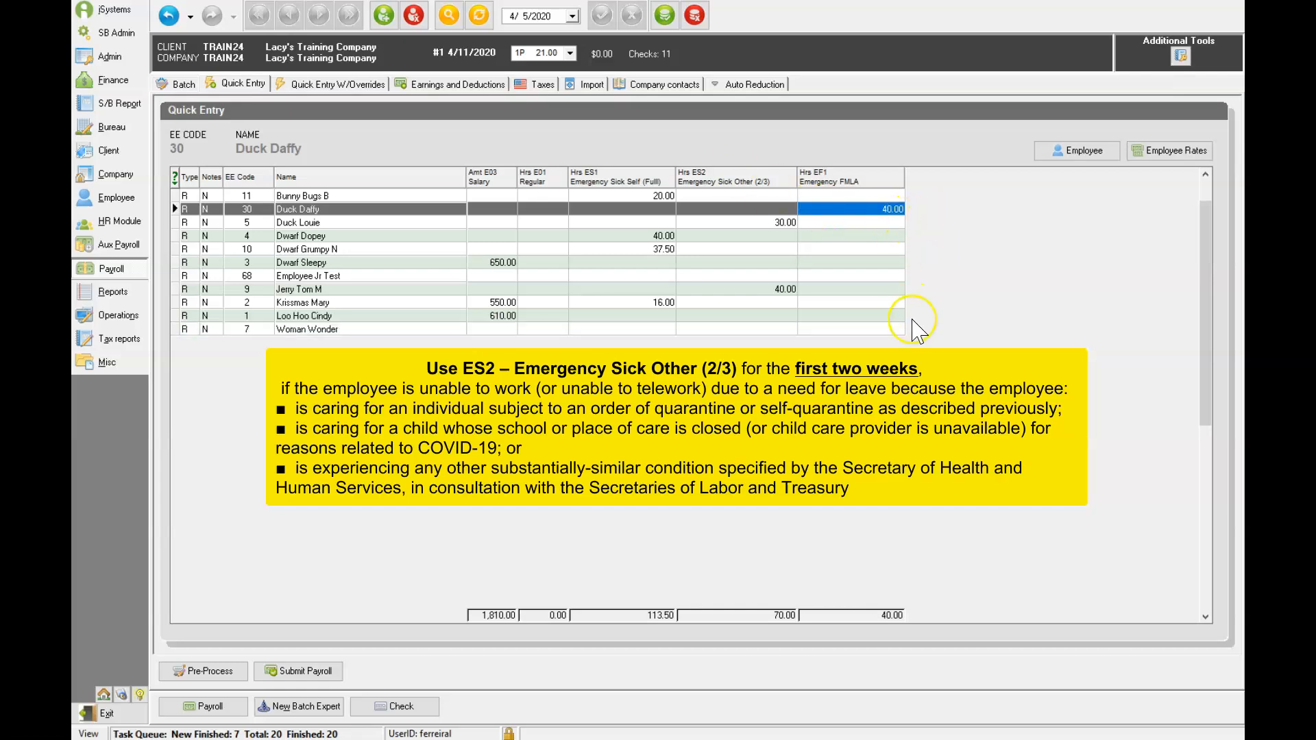
{"action": "left_click", "coordinate": [851, 329]}
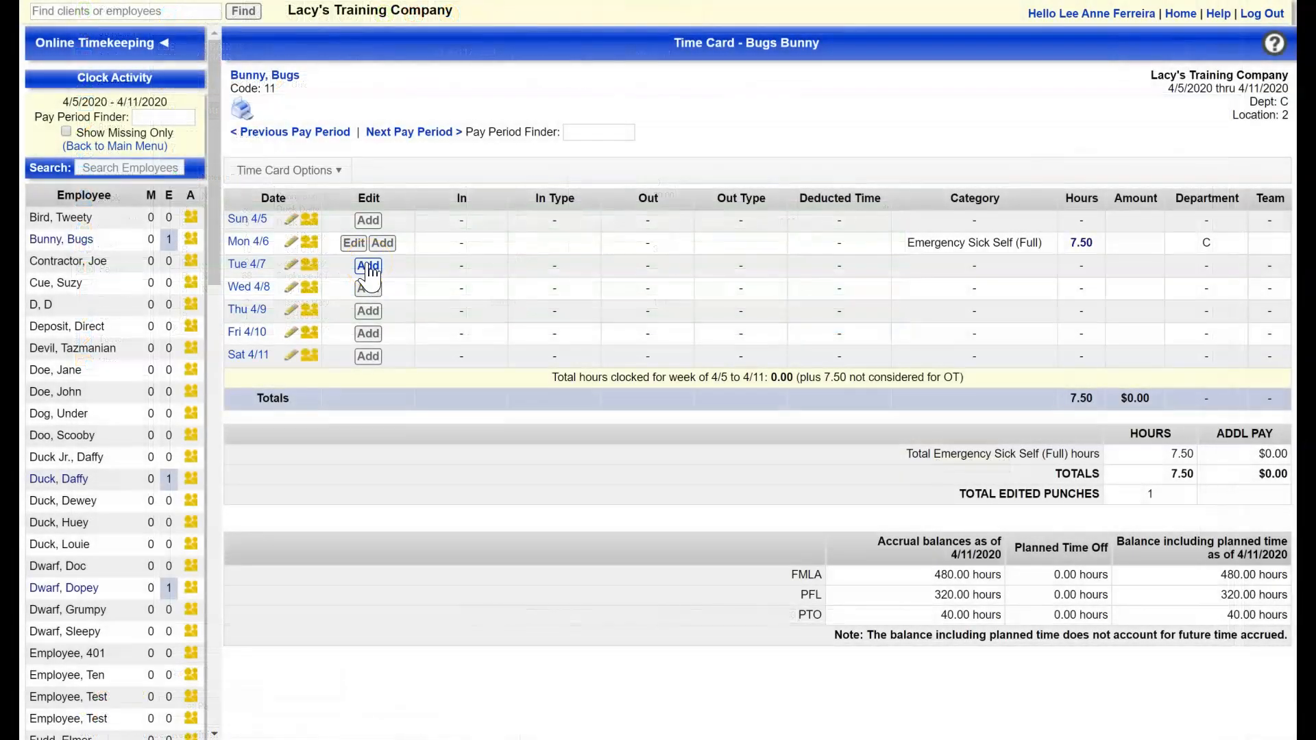
On the employee's Online Timekeeping time card, add and save 7.50 hours of Emergency Sick Self (Full) for Tue 4/7
{"action": "left_click", "coordinate": [368, 266]}
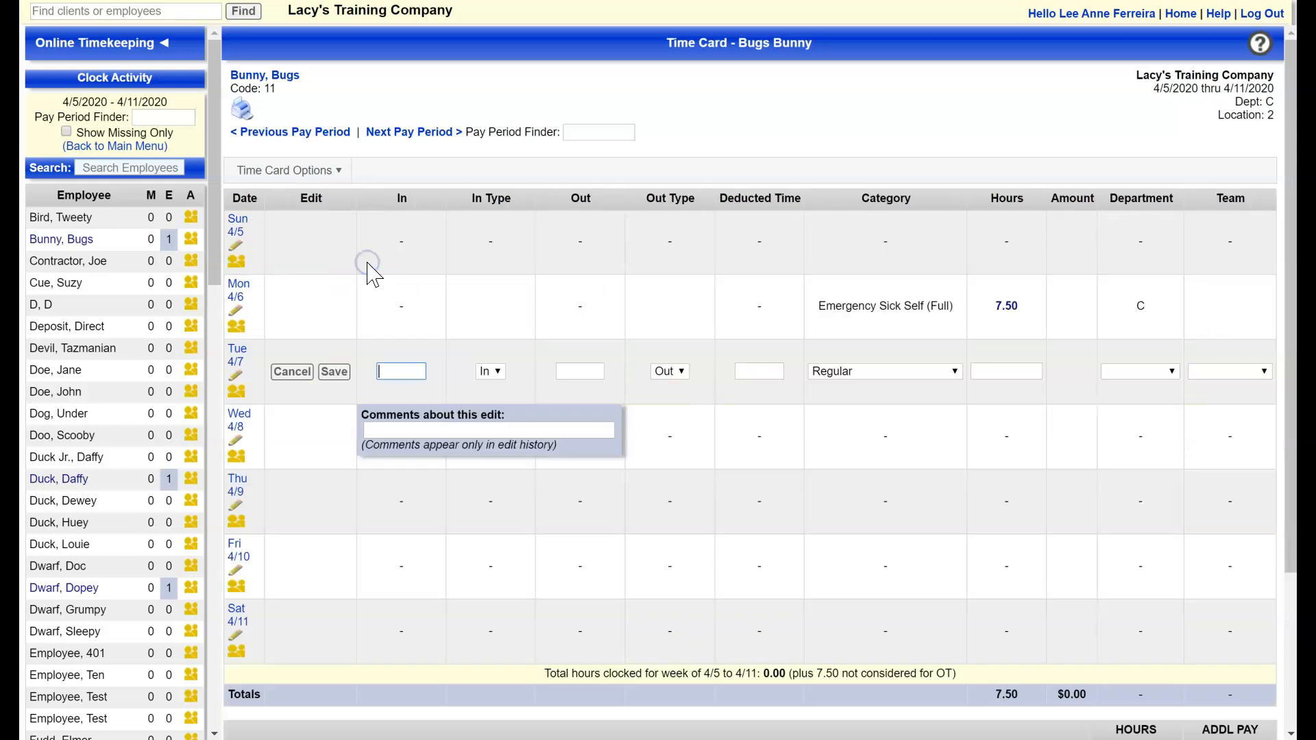
{"action": "left_click", "coordinate": [955, 371]}
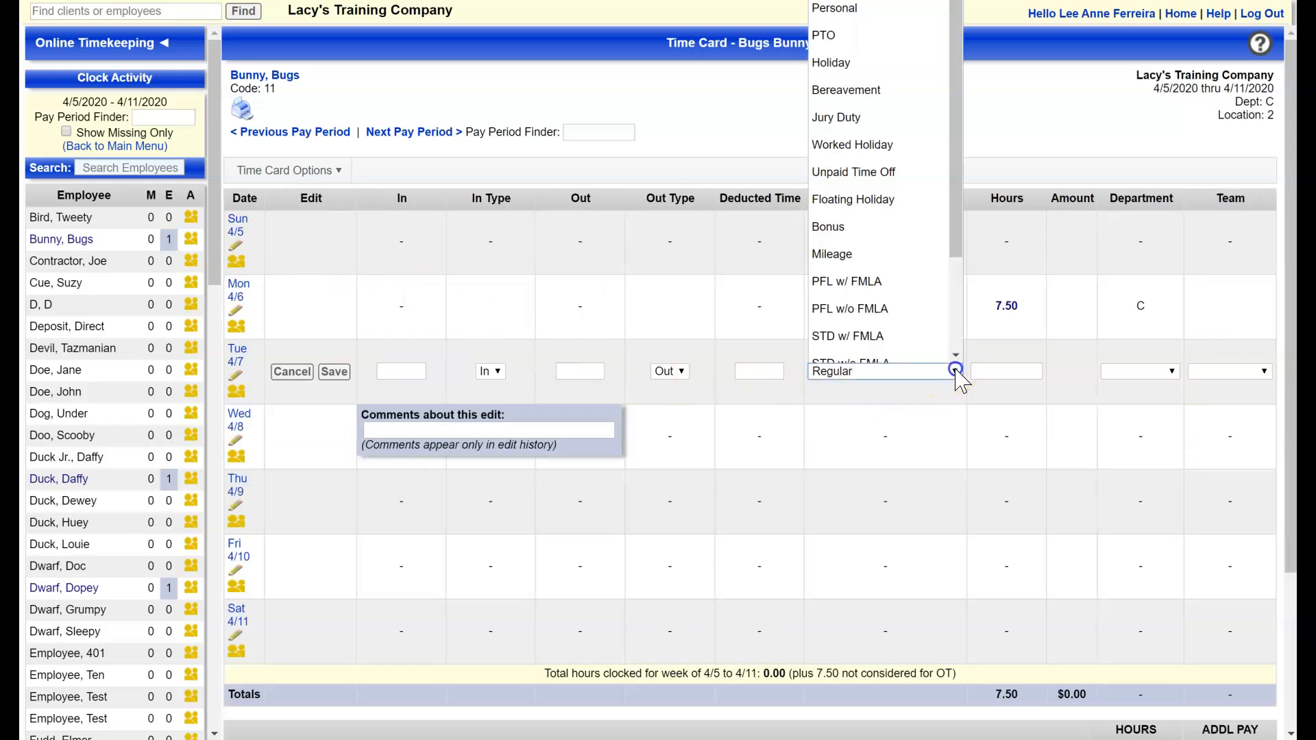
{"action": "scroll", "coordinate": [953, 322], "scroll_direction": "down", "scroll_amount": 2}
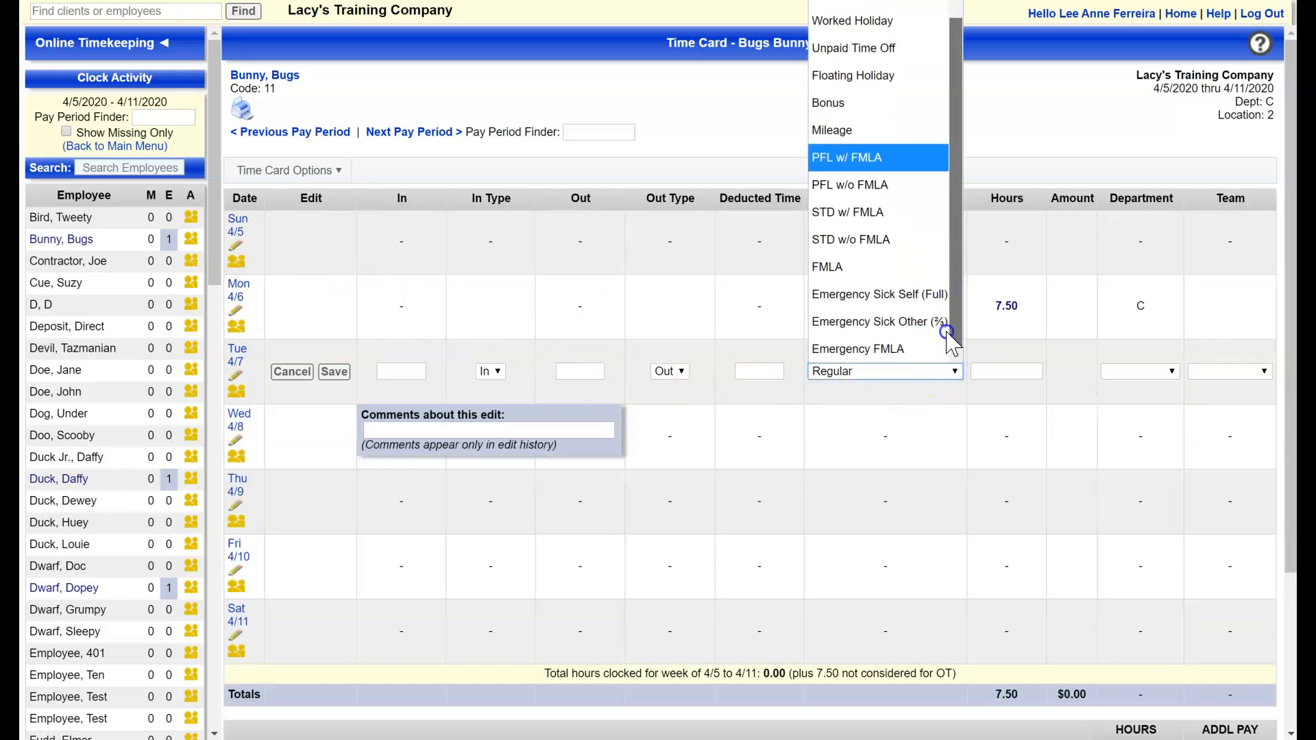
{"action": "left_click", "coordinate": [955, 355]}
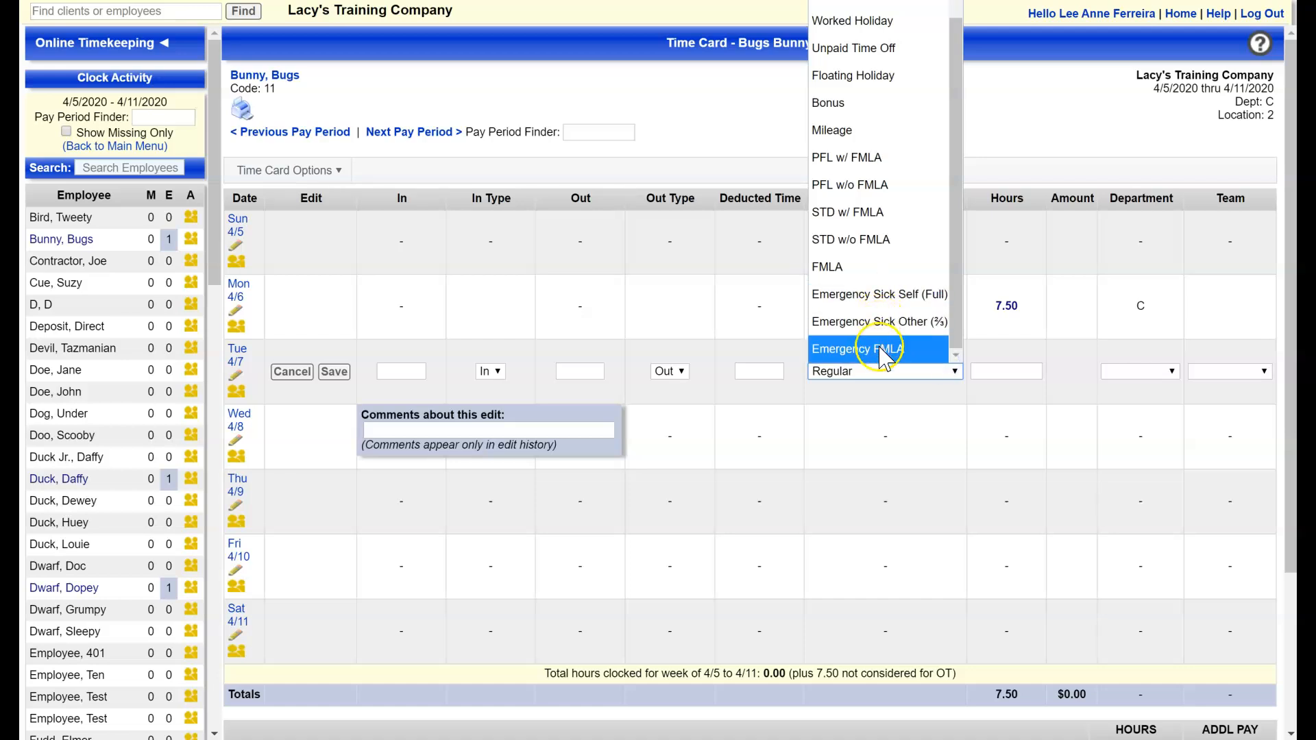
{"action": "left_click", "coordinate": [882, 294]}
{"action": "left_click", "coordinate": [995, 371]}
{"action": "type", "text": "7.50"}
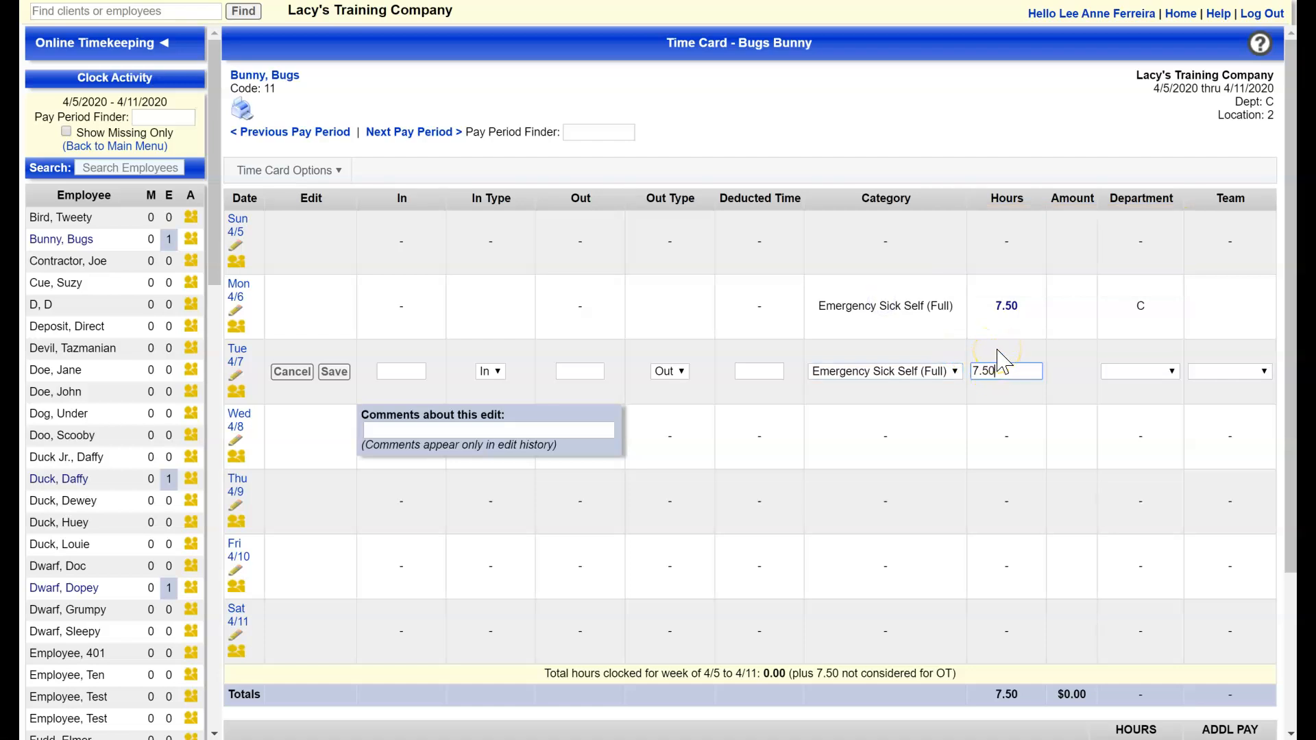
{"action": "key", "text": "Return"}
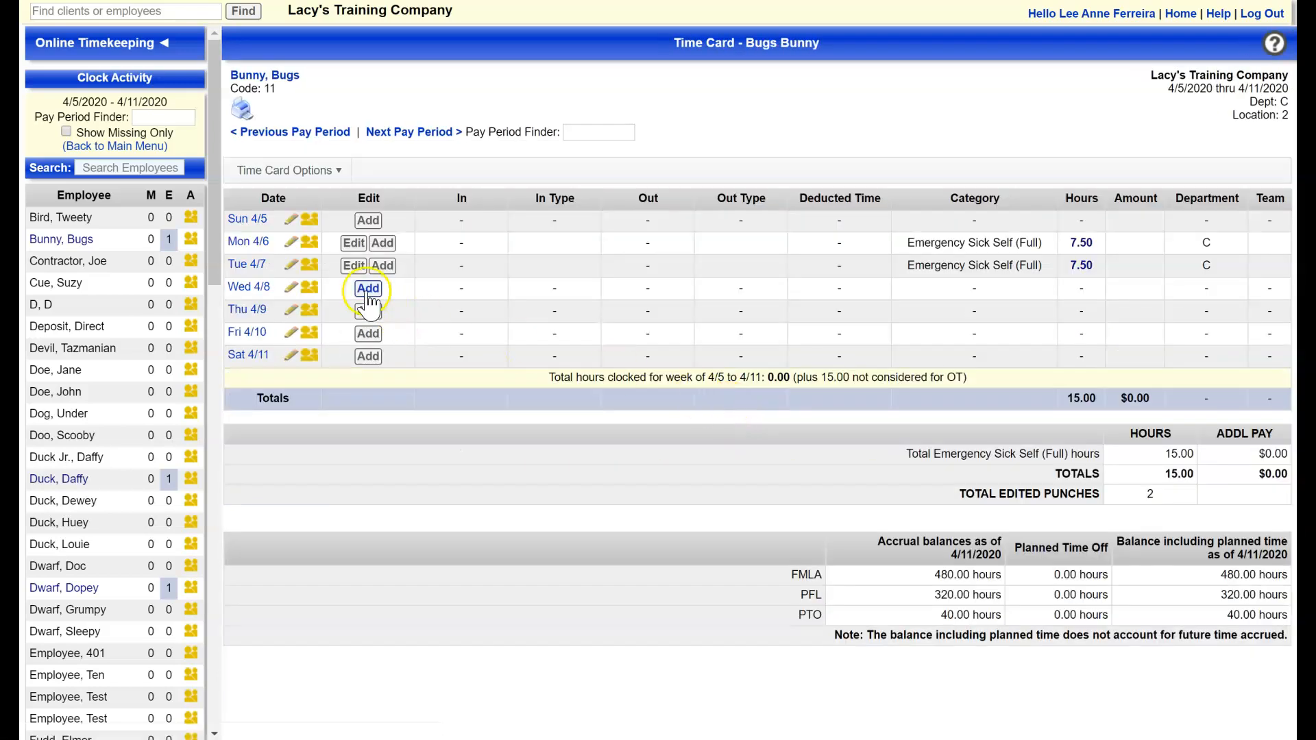
Start a new time card entry for Wed 4/8 with the category Emergency Sick Self (Full)
{"action": "left_click", "coordinate": [368, 290]}
{"action": "left_click", "coordinate": [886, 436]}
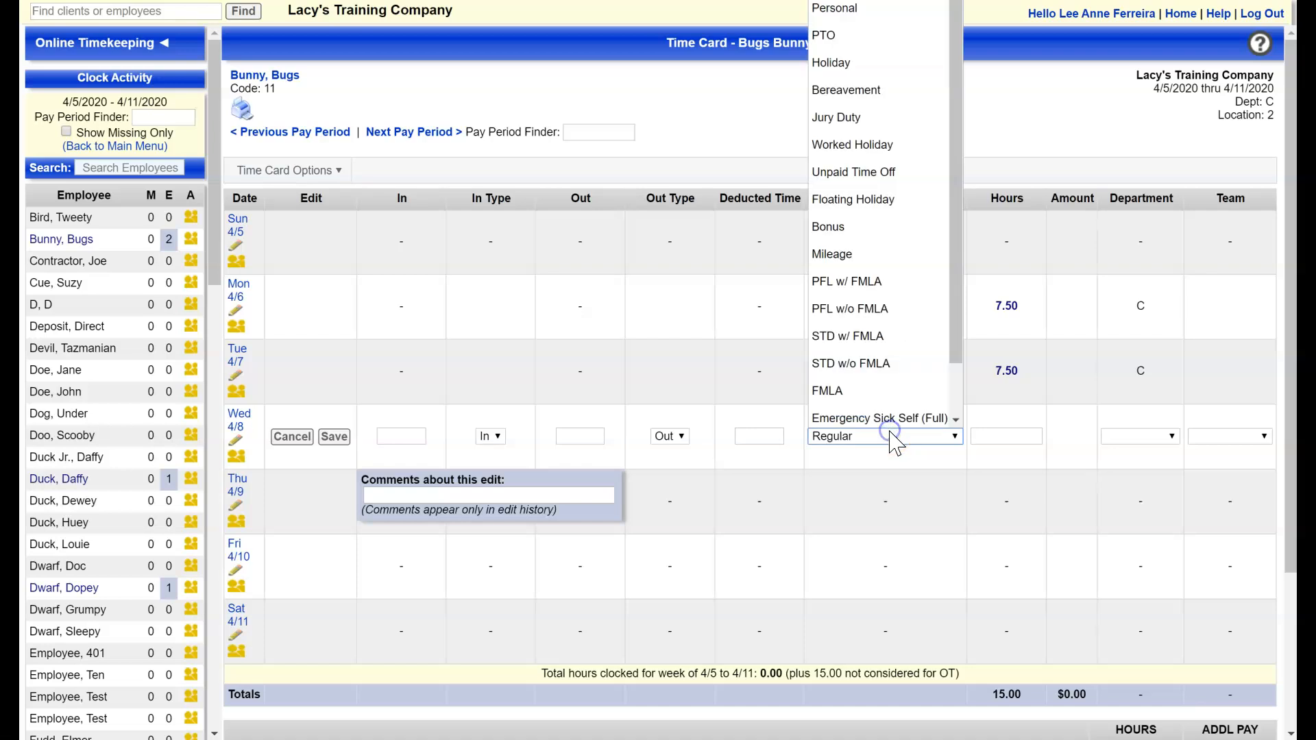
{"action": "left_click", "coordinate": [926, 415]}
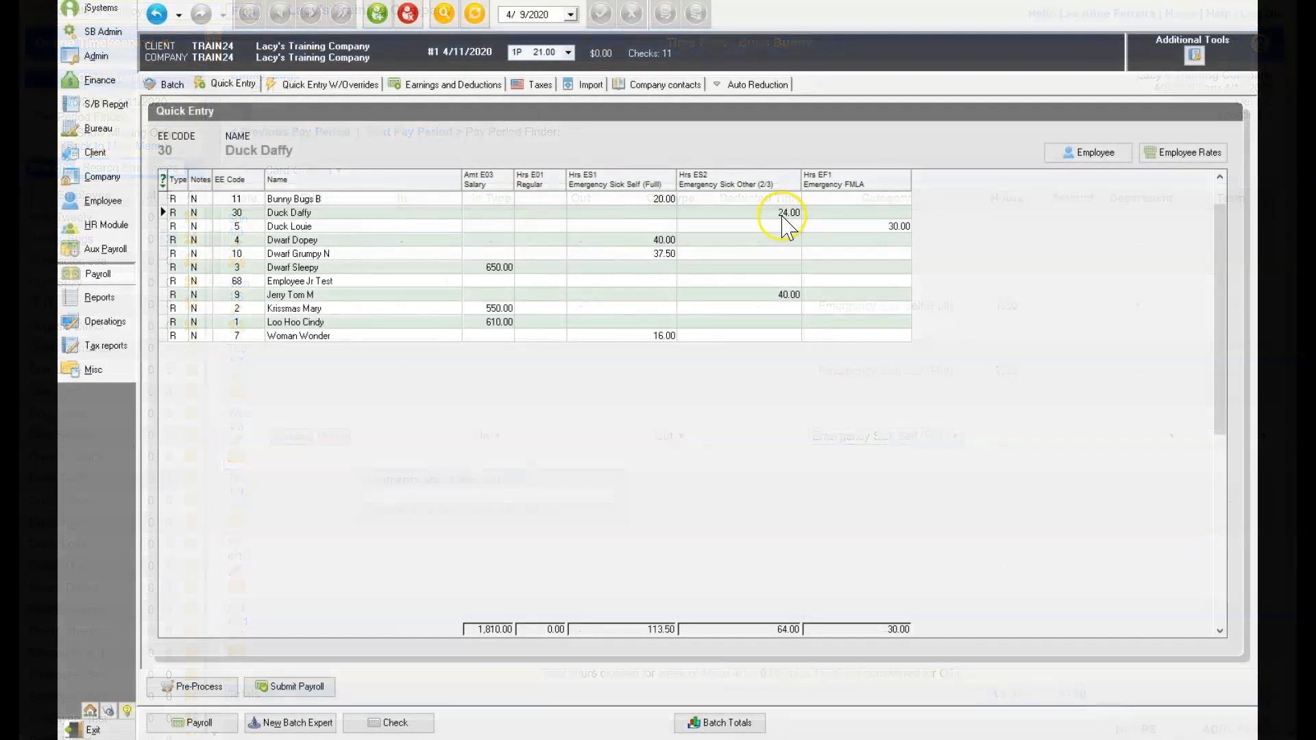
Back in payroll Quick Entry, open the check for the employee with 24.00 Emergency Sick Other (2/3) hours to examine its check lines
{"action": "left_click", "coordinate": [787, 212]}
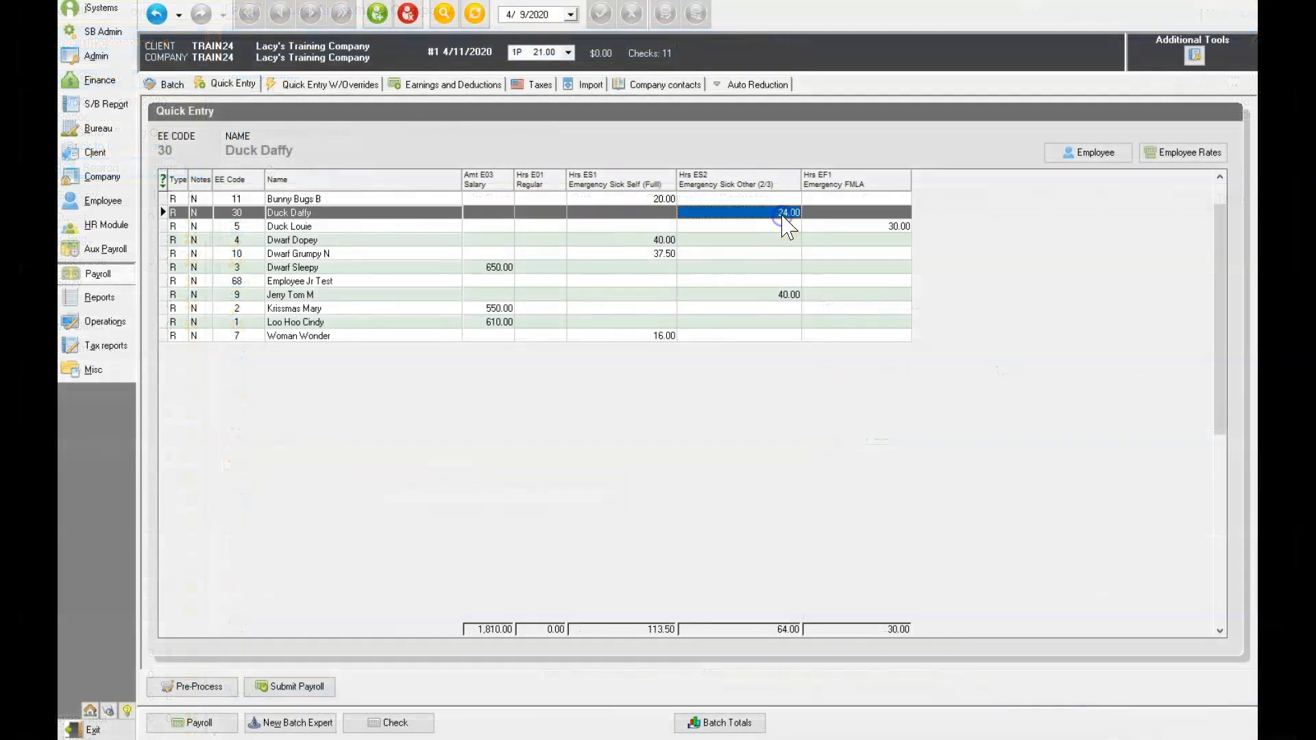
{"action": "left_click", "coordinate": [396, 722]}
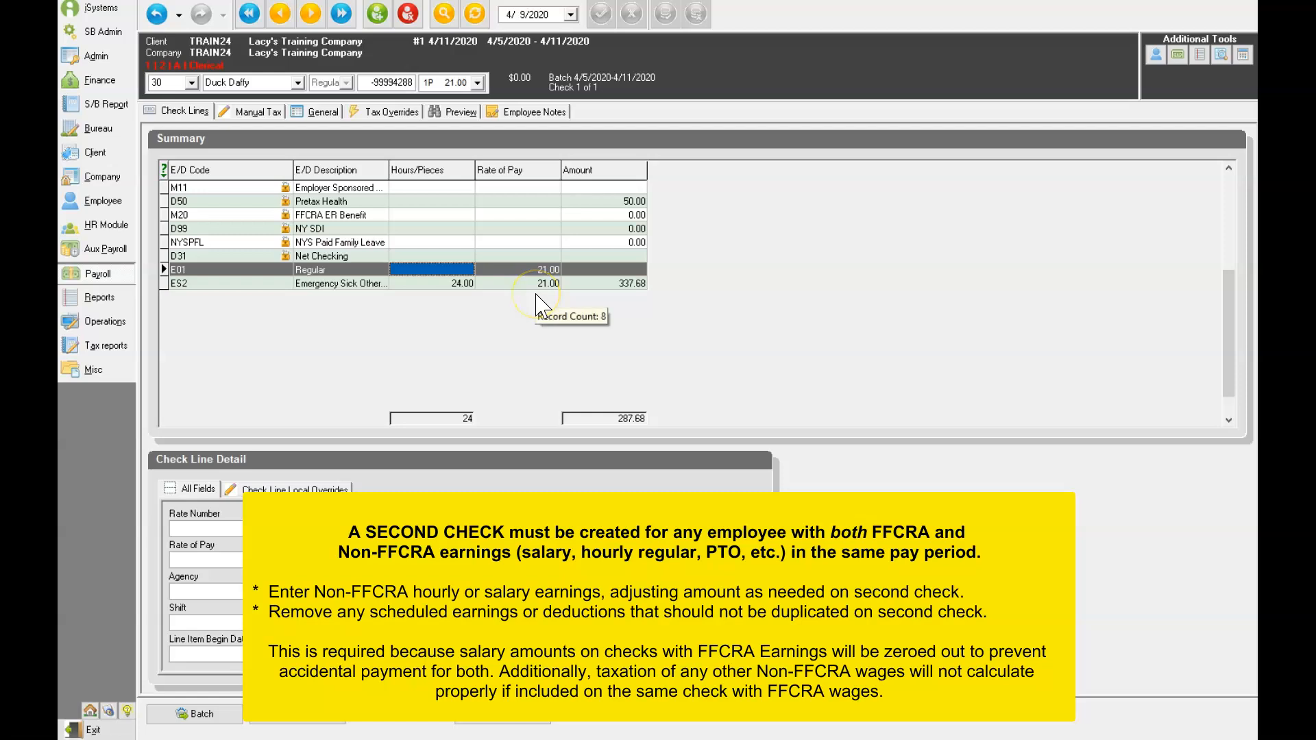
Create a second Regular check for the same employee with no check template, declining salary and accepting payment of regular hours
{"action": "left_click", "coordinate": [452, 190]}
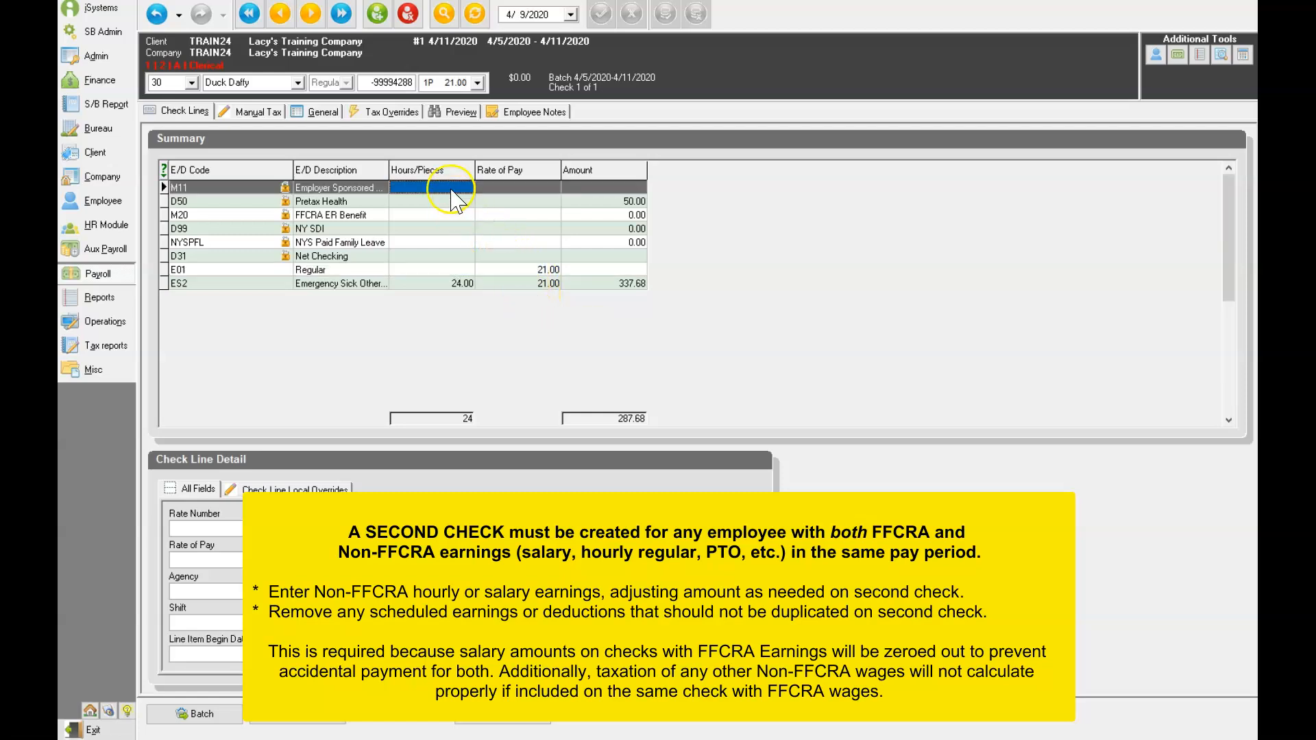
{"action": "left_click", "coordinate": [384, 14]}
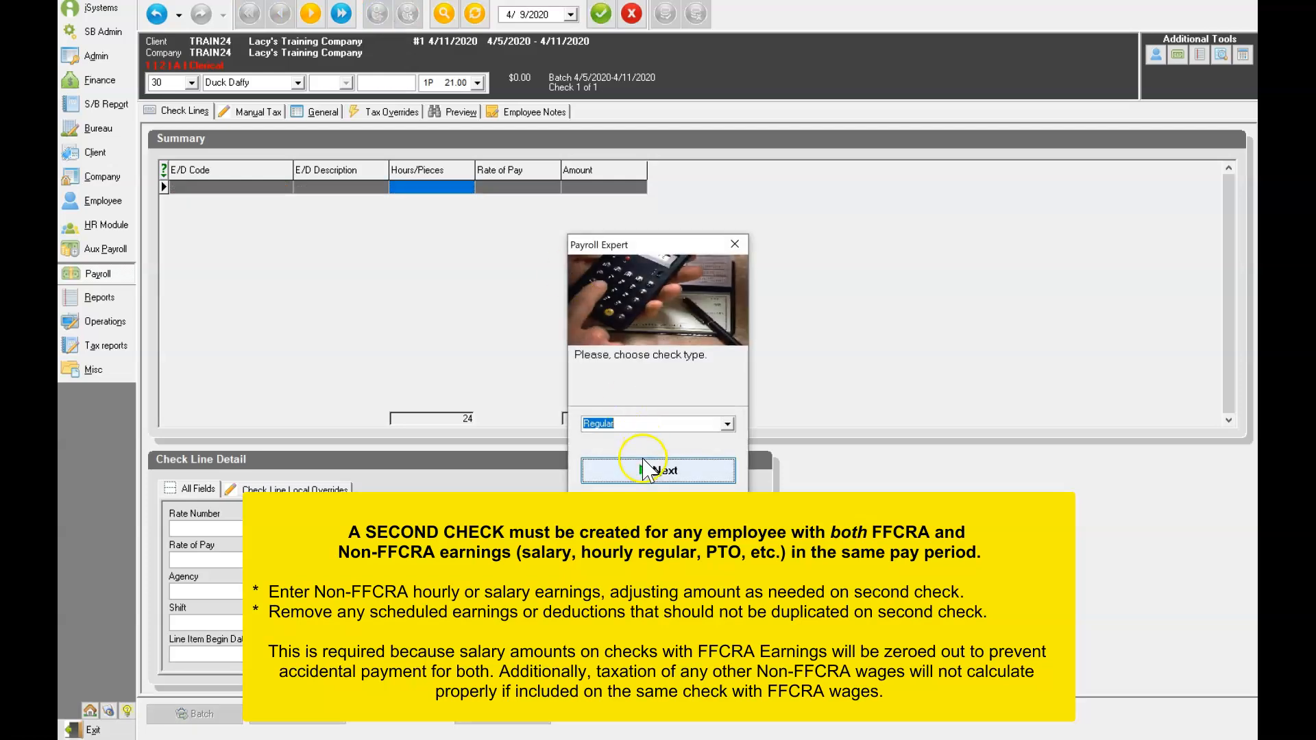
{"action": "left_click", "coordinate": [639, 473]}
{"action": "left_click", "coordinate": [639, 474]}
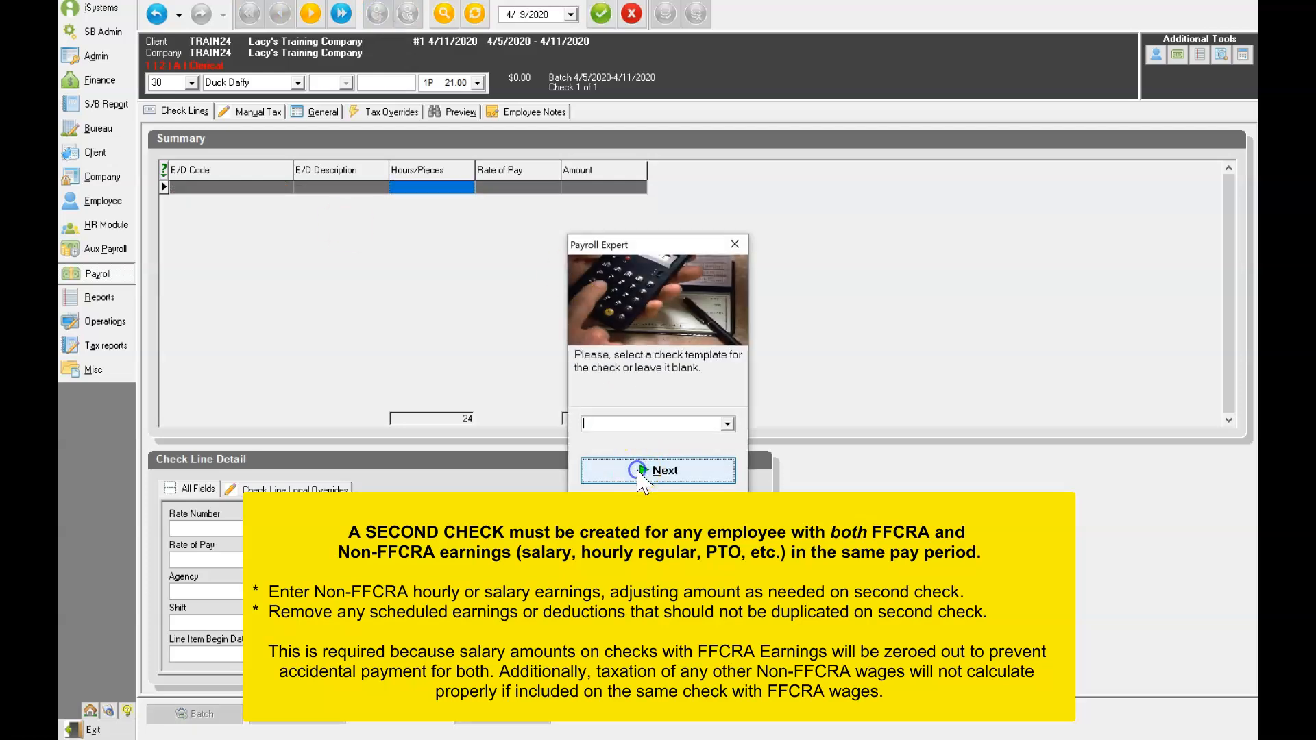
{"action": "left_click", "coordinate": [644, 478]}
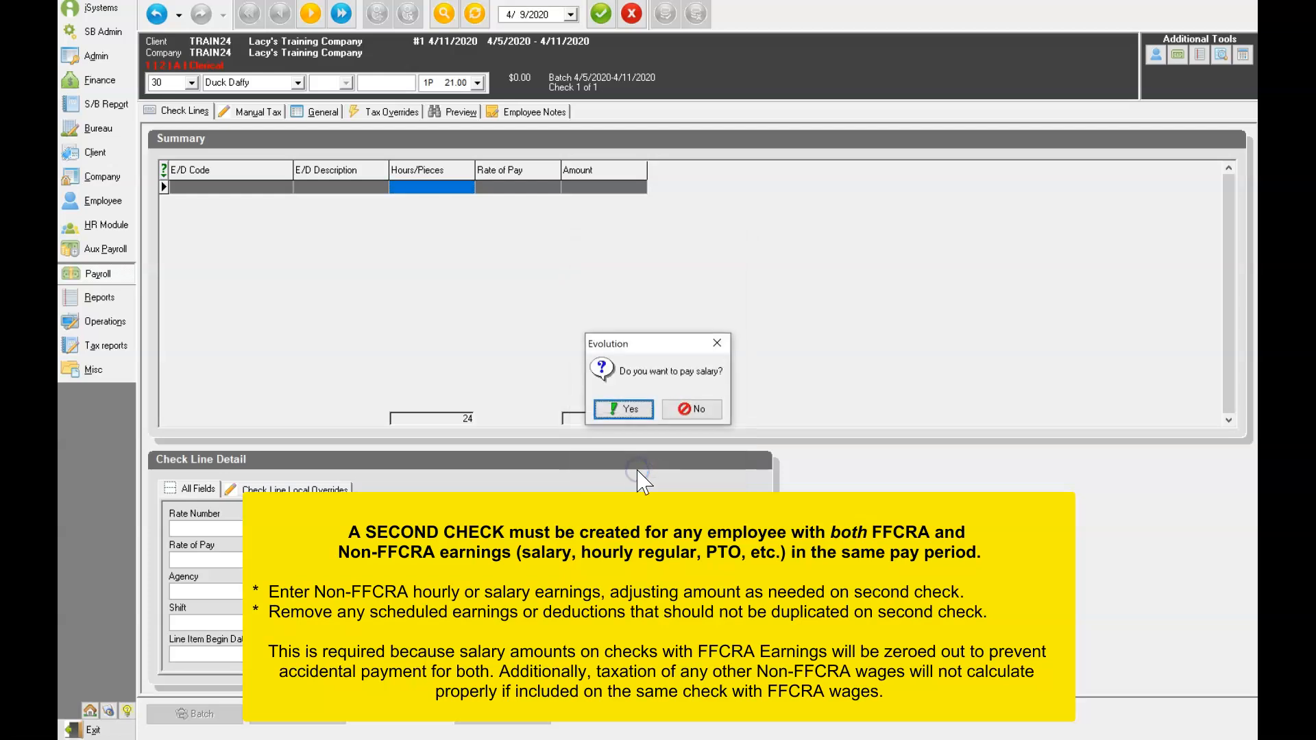
{"action": "left_click", "coordinate": [684, 412]}
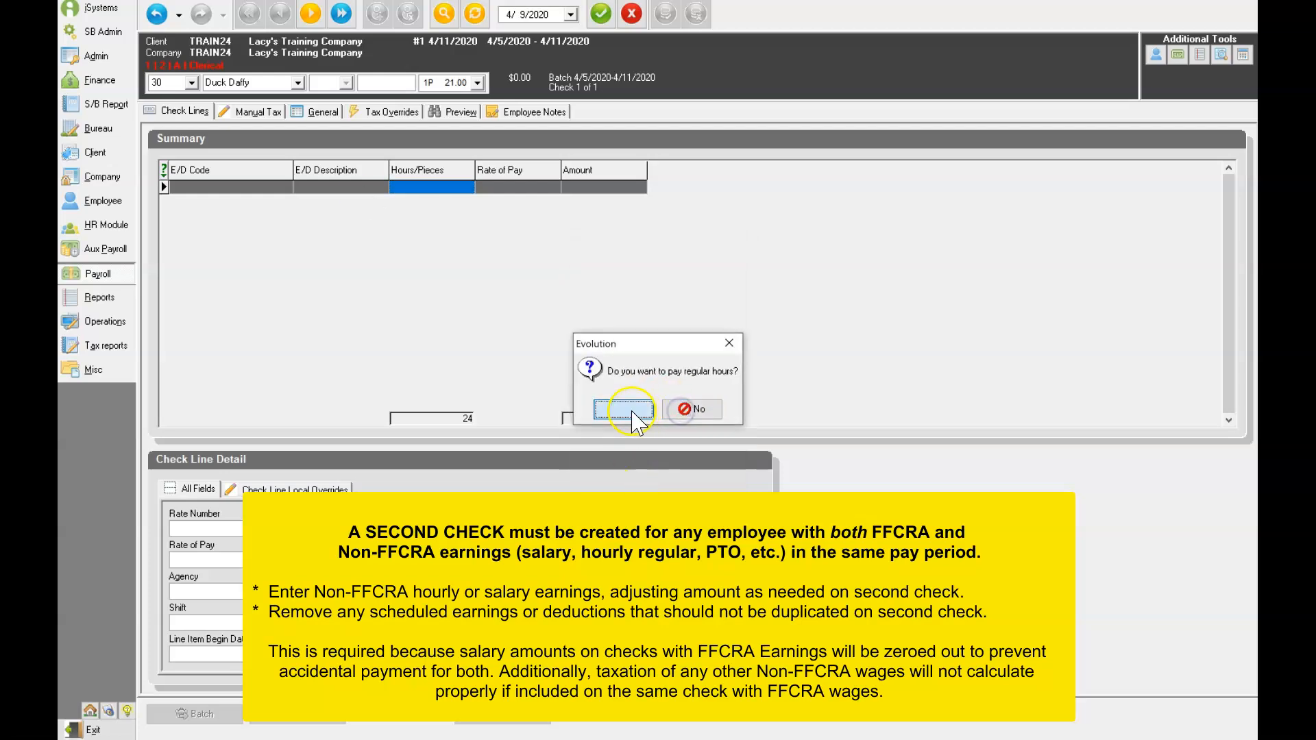
{"action": "left_click", "coordinate": [622, 410]}
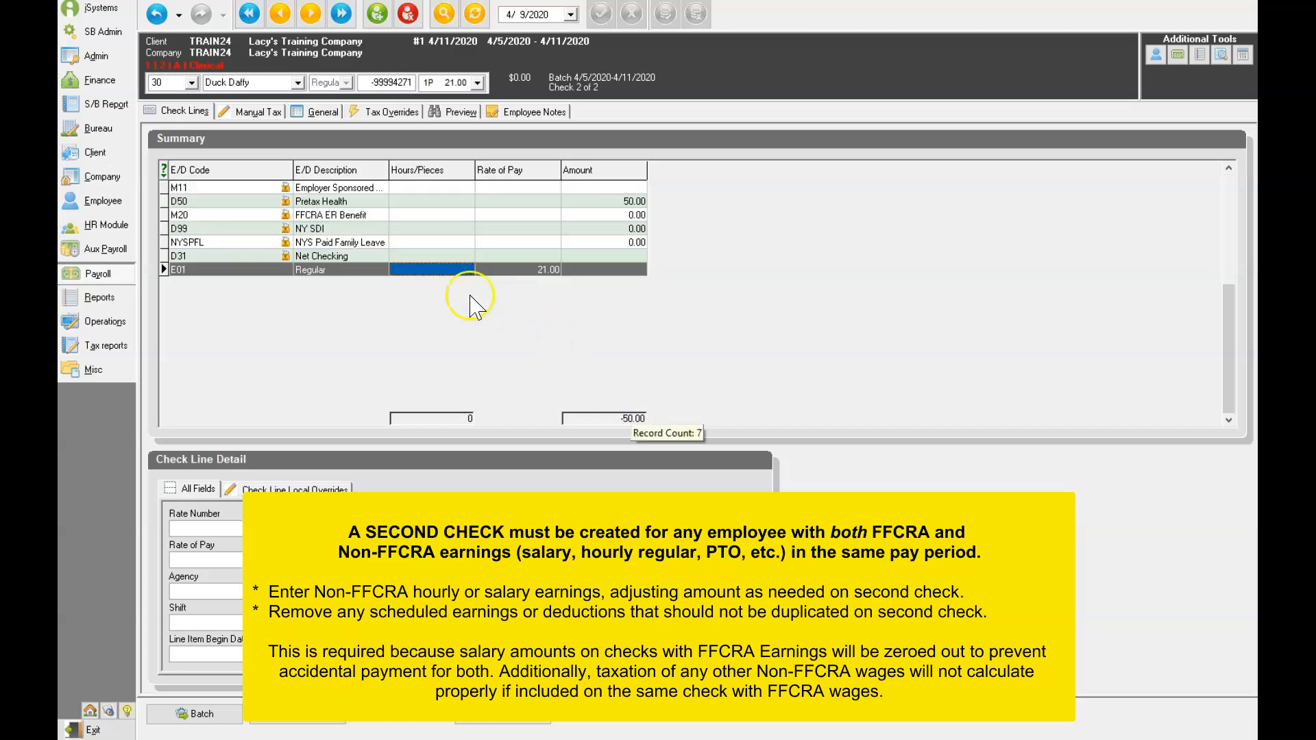
Enter 16 hours on the E01 Regular line of the second check
{"action": "left_click", "coordinate": [432, 270]}
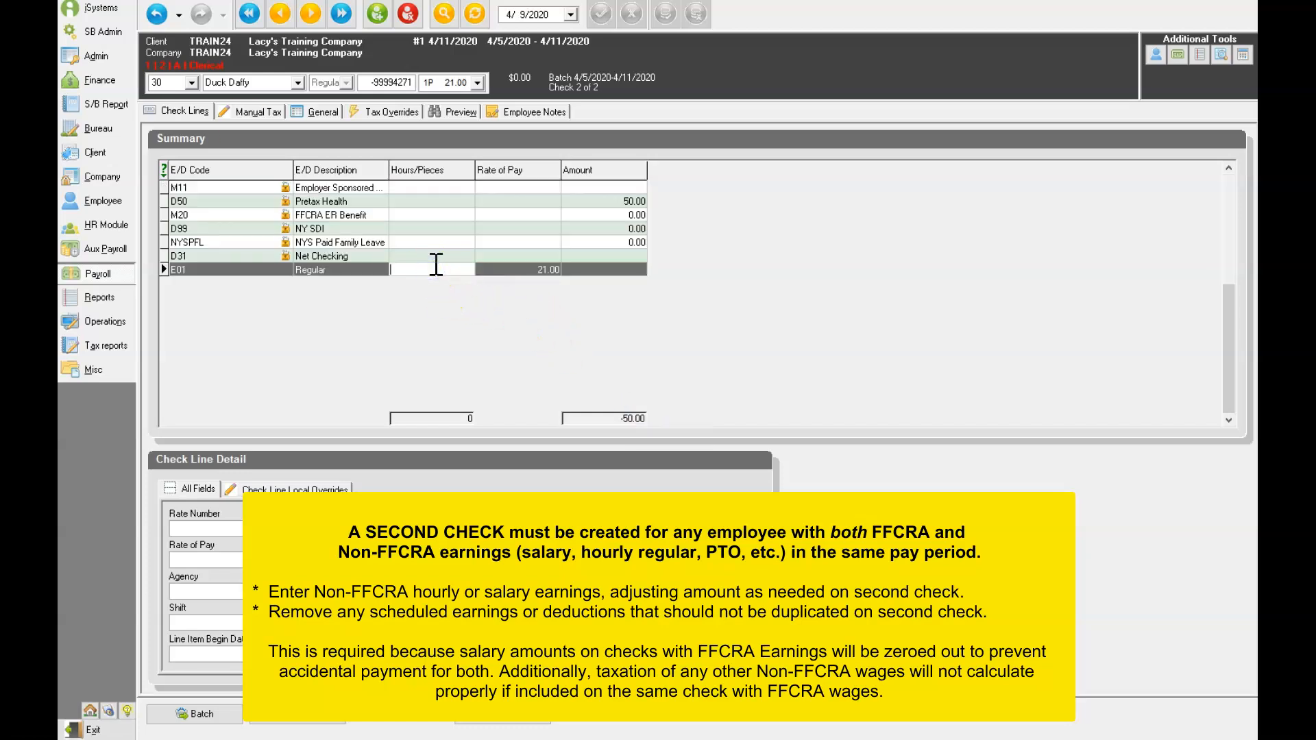
{"action": "type", "text": "16"}
{"action": "key", "text": "Return"}
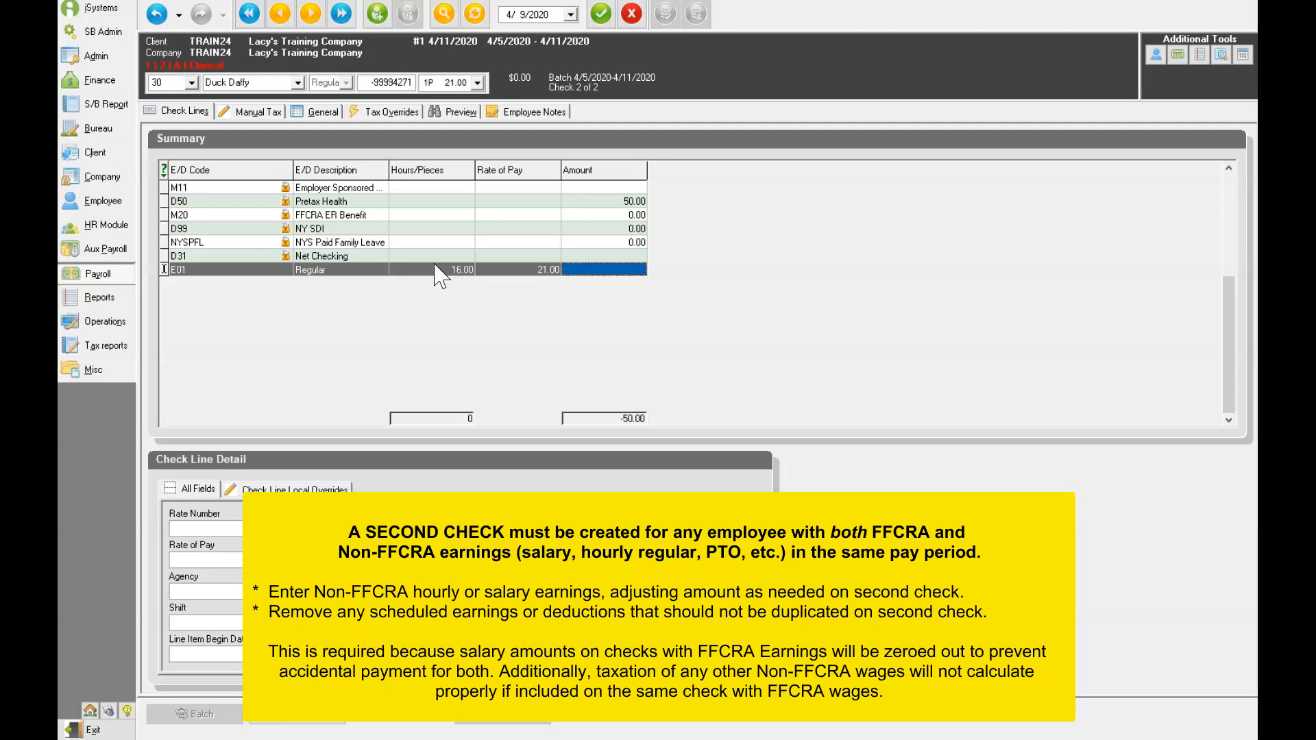
Delete the M11 Employer Sponsored, D50 Pretax Health and M20 FFCRA ER Benefit lines from the second check, save it, and return to the batch
{"action": "left_click", "coordinate": [332, 190]}
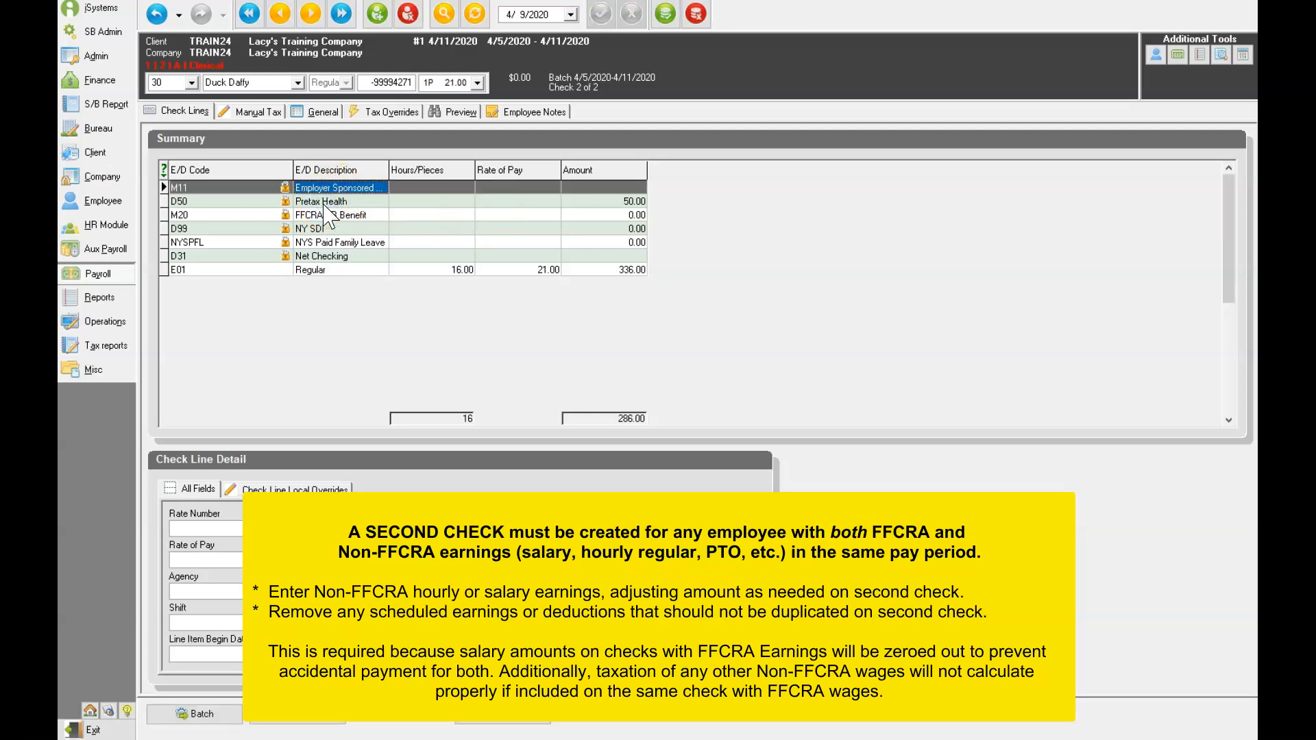
{"action": "key", "text": "ctrl+Delete"}
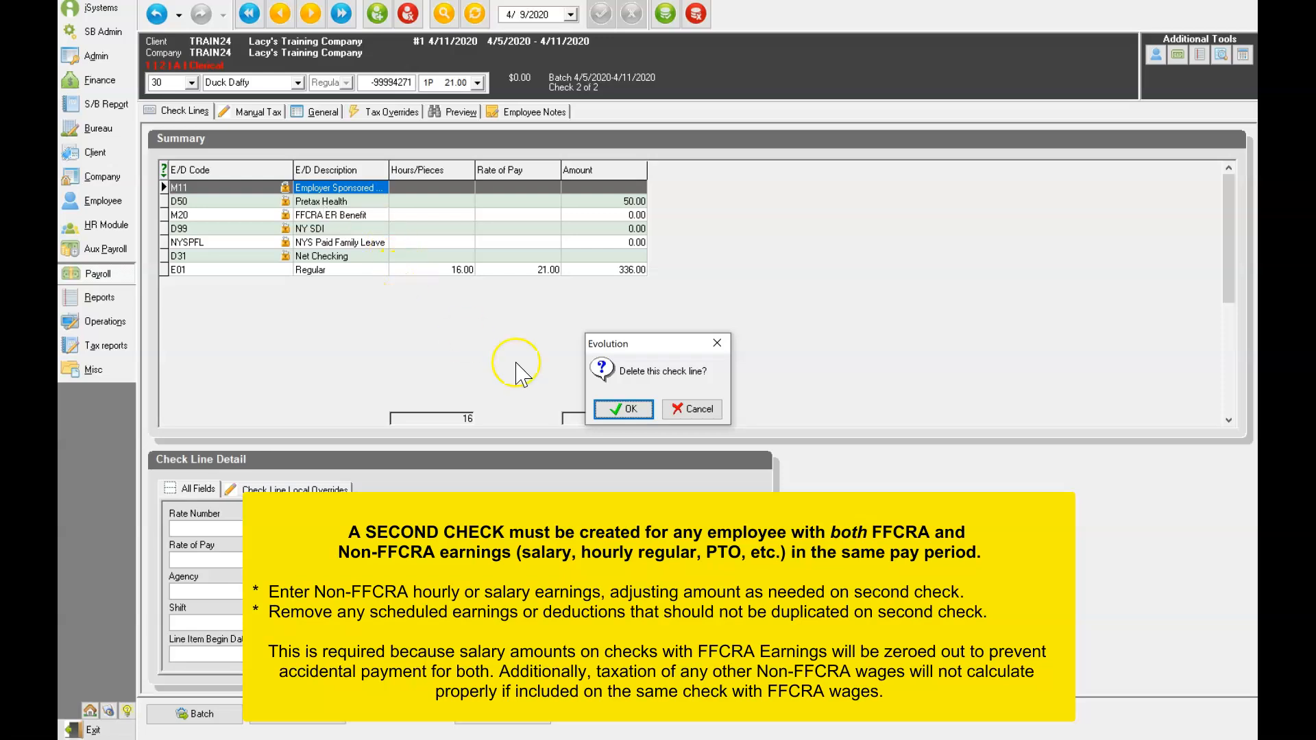
{"action": "left_click", "coordinate": [623, 409]}
{"action": "key", "text": "ctrl+Delete"}
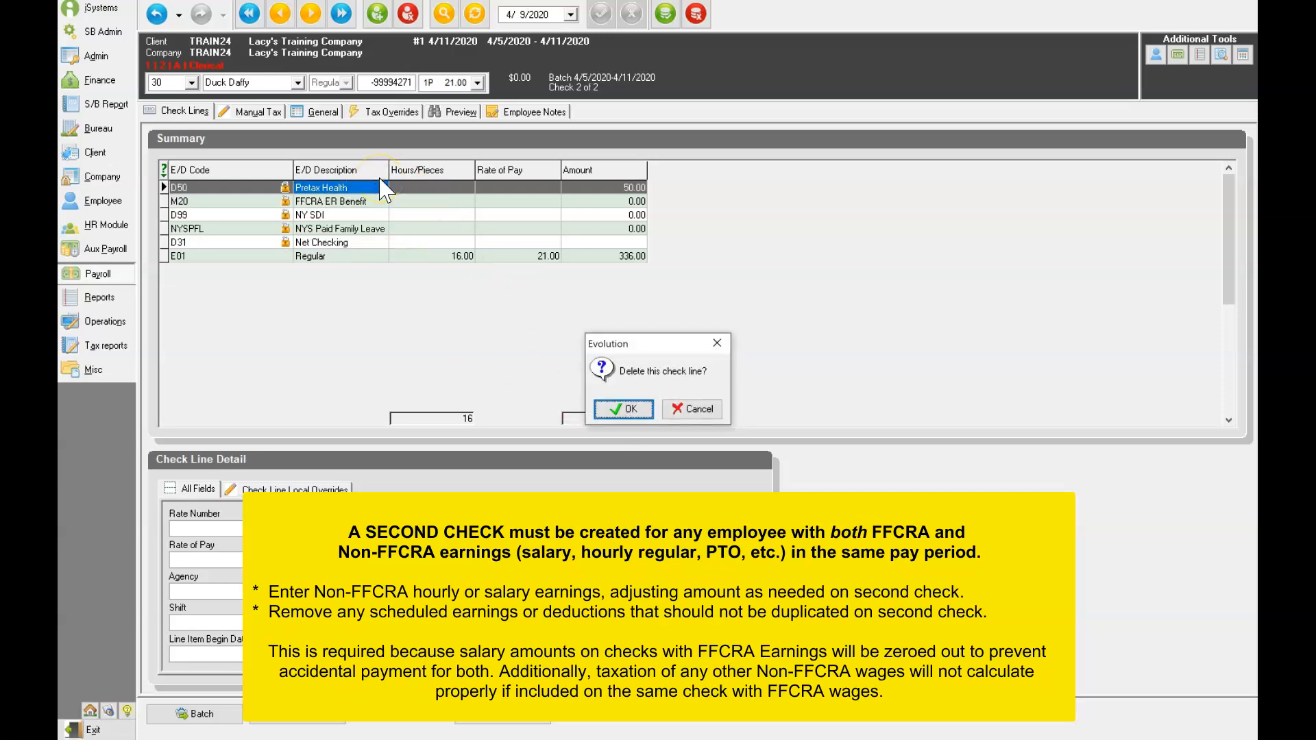
{"action": "left_click", "coordinate": [638, 409]}
{"action": "key", "text": "ctrl+Delete"}
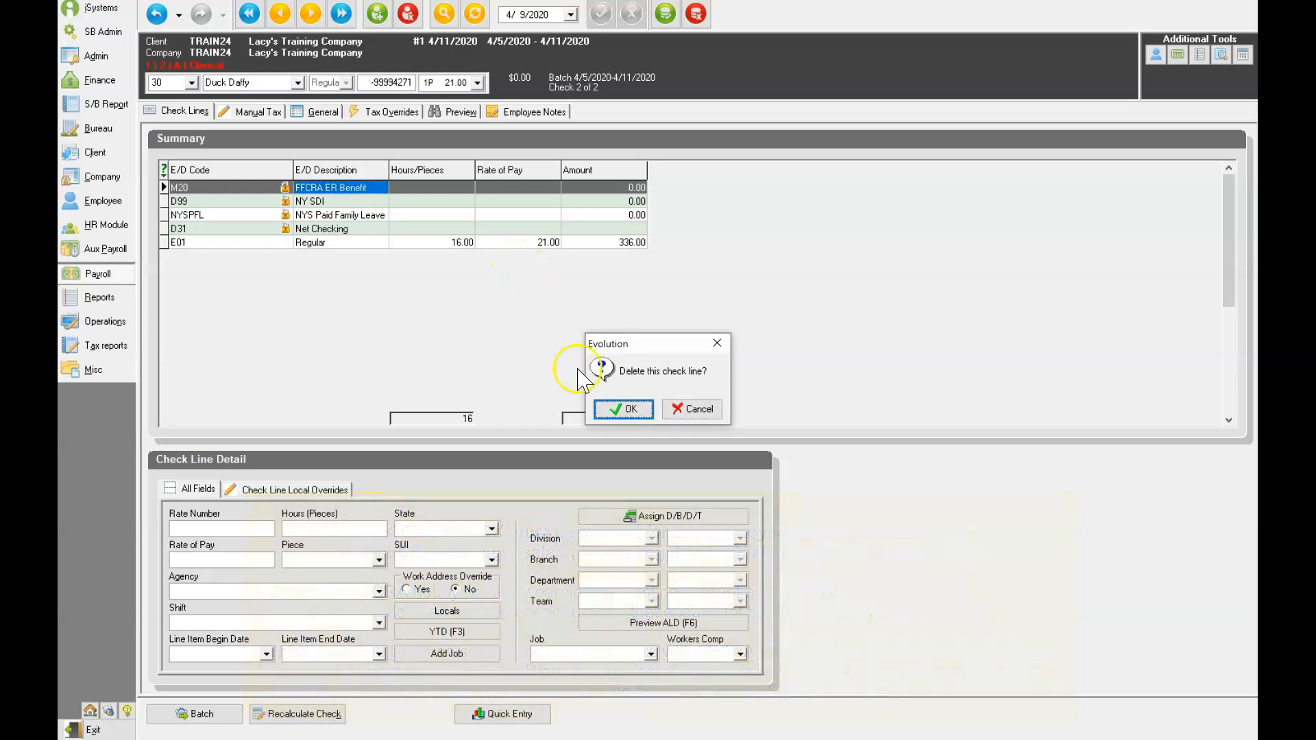
{"action": "left_click", "coordinate": [627, 409]}
{"action": "left_click", "coordinate": [666, 15]}
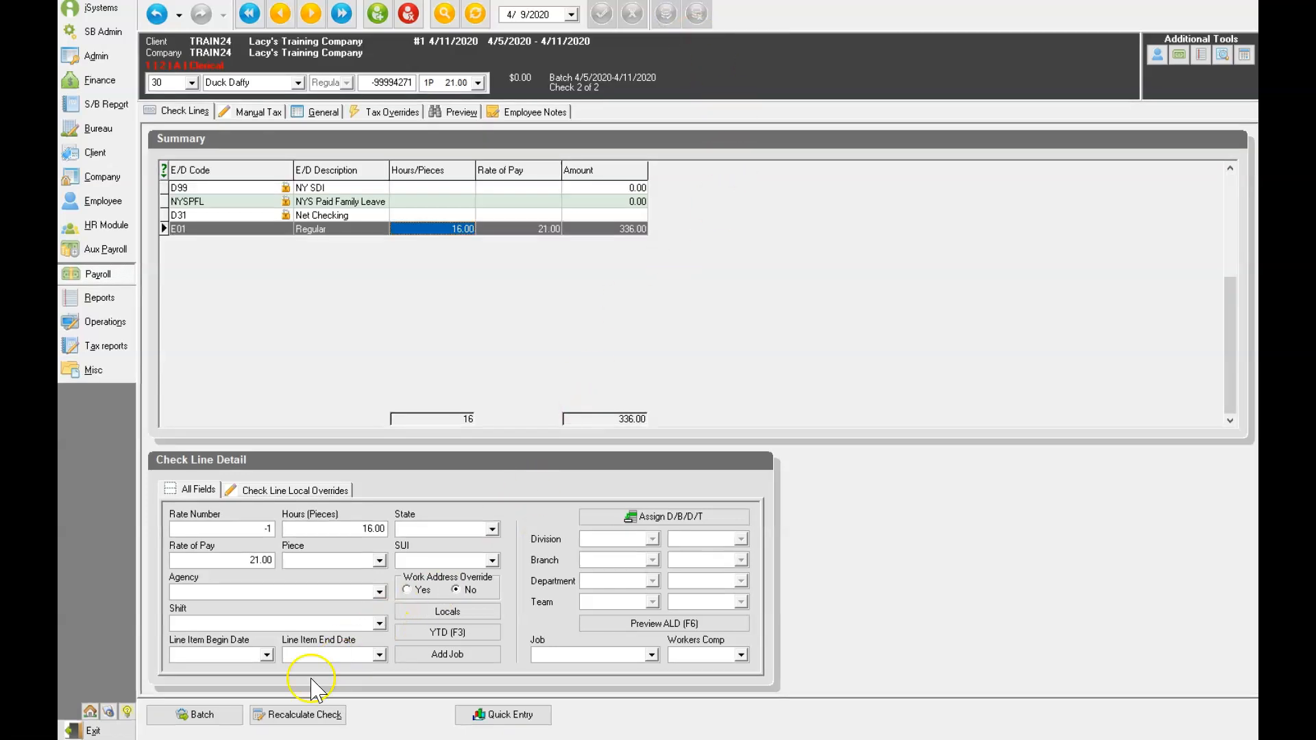
{"action": "left_click", "coordinate": [195, 717]}
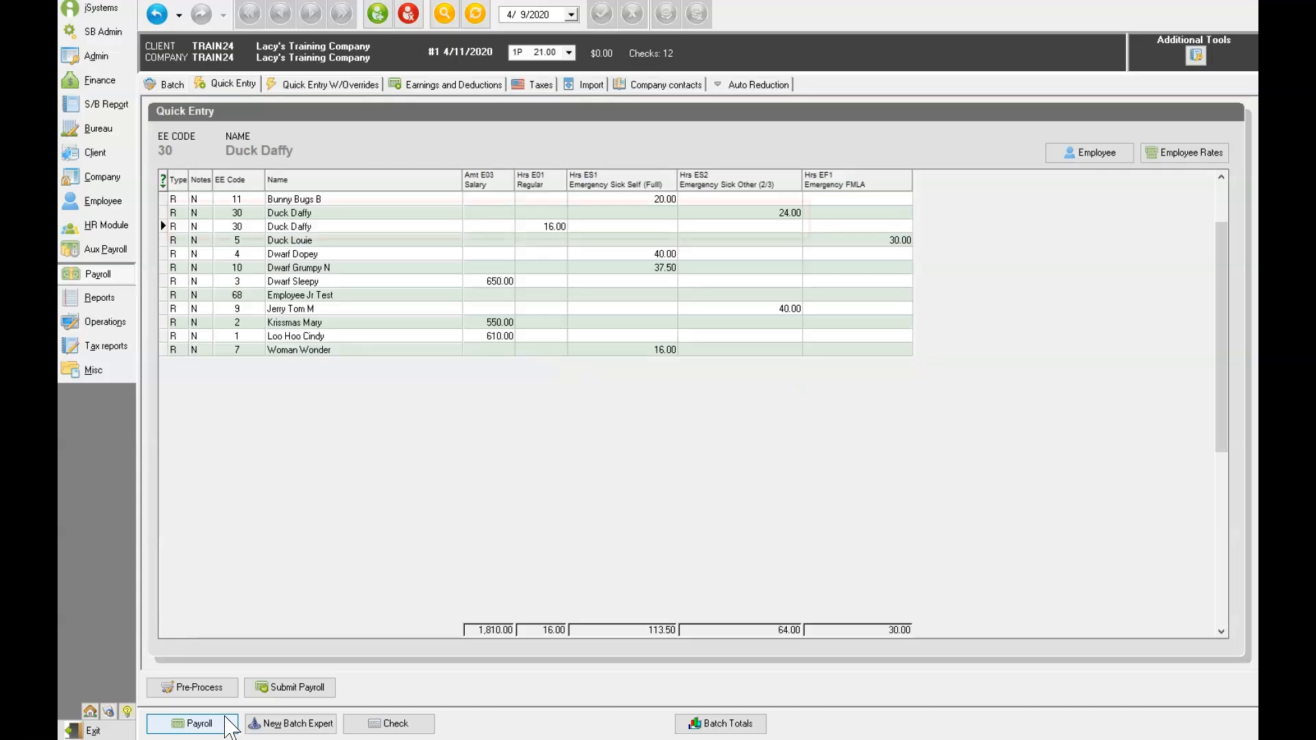